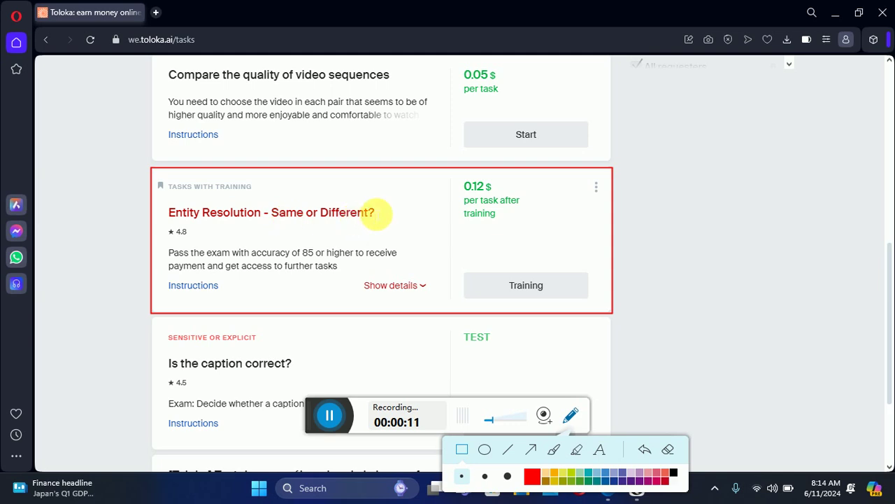
Step: Erase the red screen annotation and start the training for the "Entity Resolution - Same or Different?" task
left_click(670, 450)
left_click(570, 417)
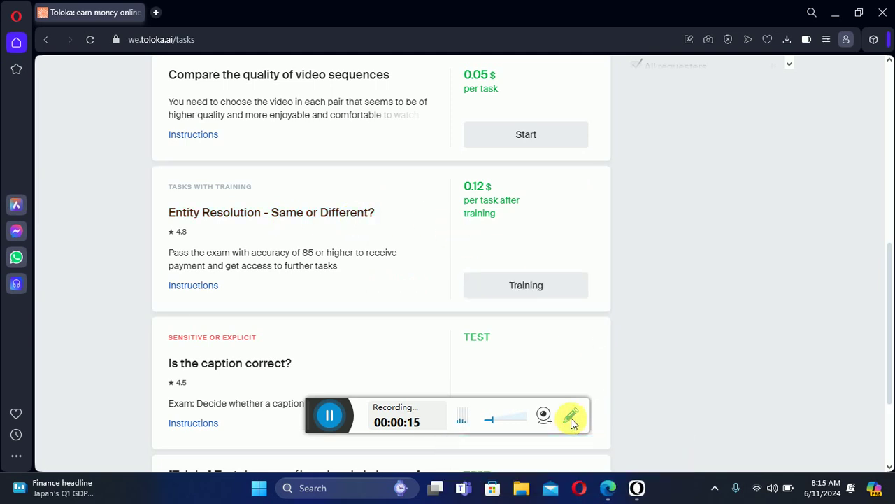
left_click(569, 288)
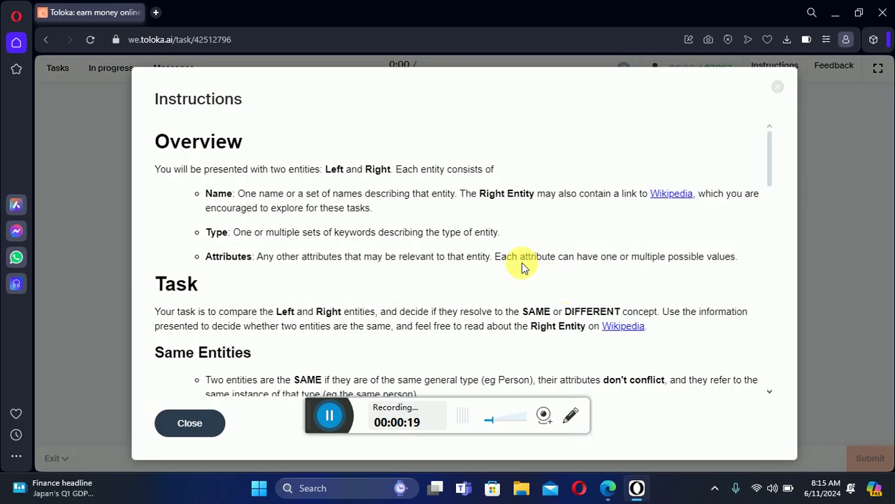
Step: Skim the task instructions, including the examples of different entities, and close them
scroll(522, 263, "down", 10)
scroll(508, 259, "down", 5)
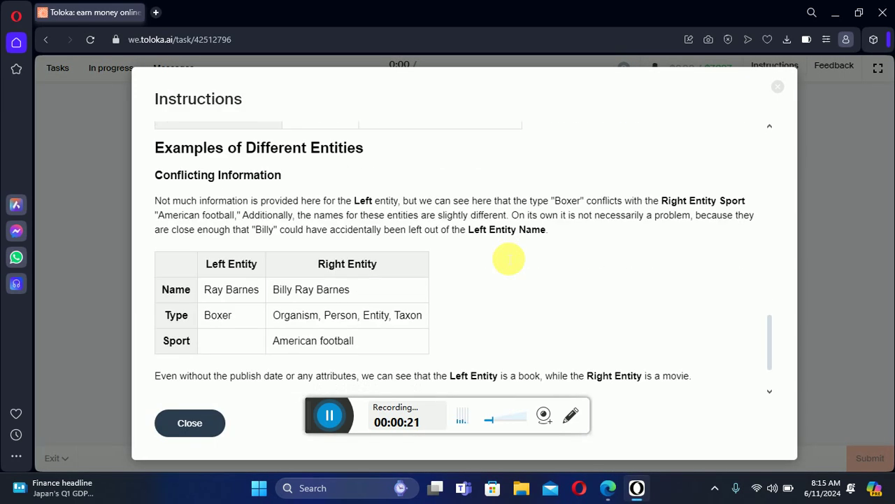
scroll(509, 259, "up", 15)
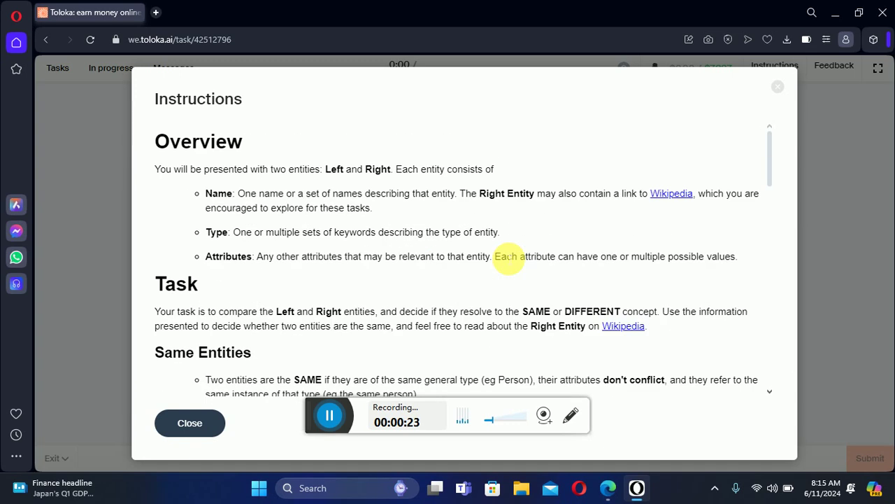
scroll(508, 259, "down", 10)
left_click(192, 424)
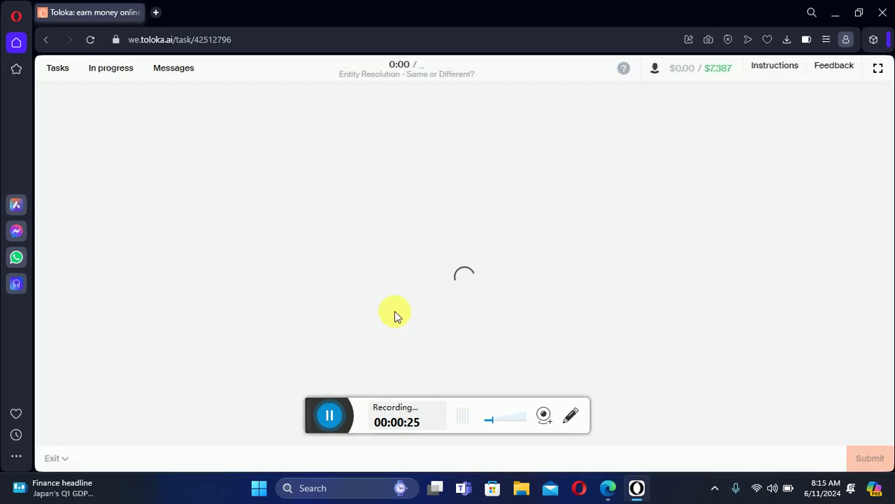
Step: Outline the left and right entity names of the first pair with red rectangles, and erase the marks
scroll(331, 320, "down", 2)
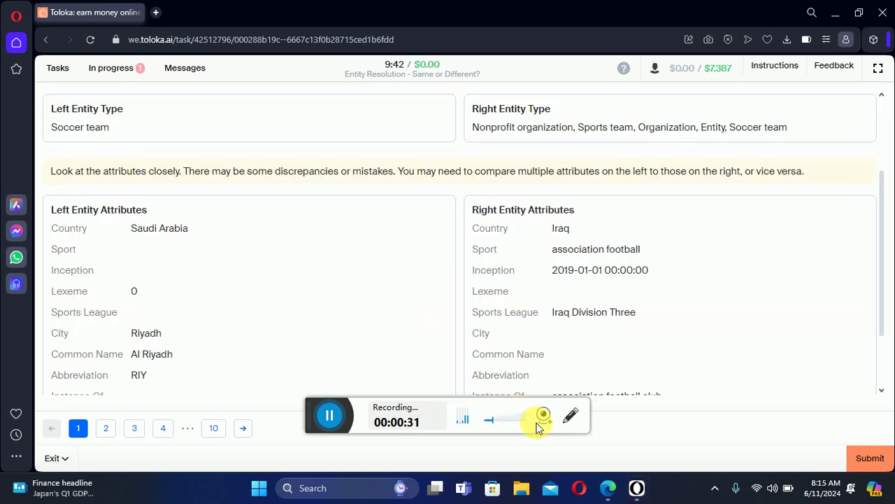
left_click(570, 420)
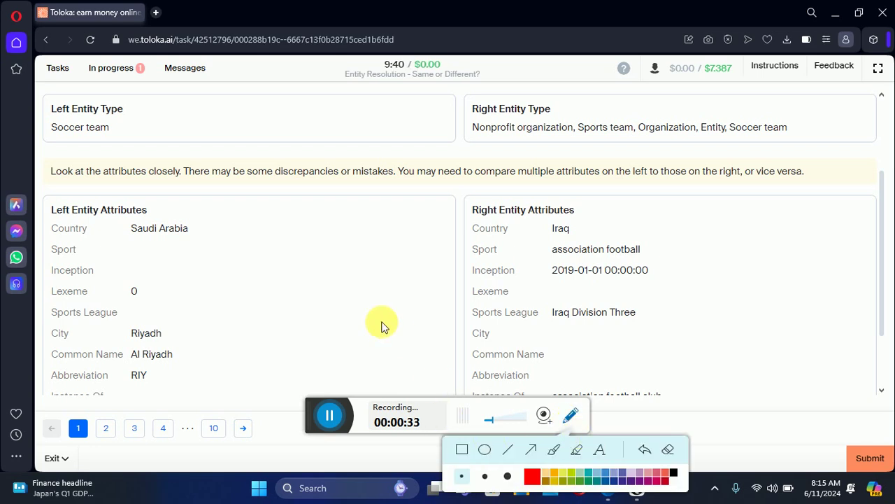
scroll(370, 311, "up", 3)
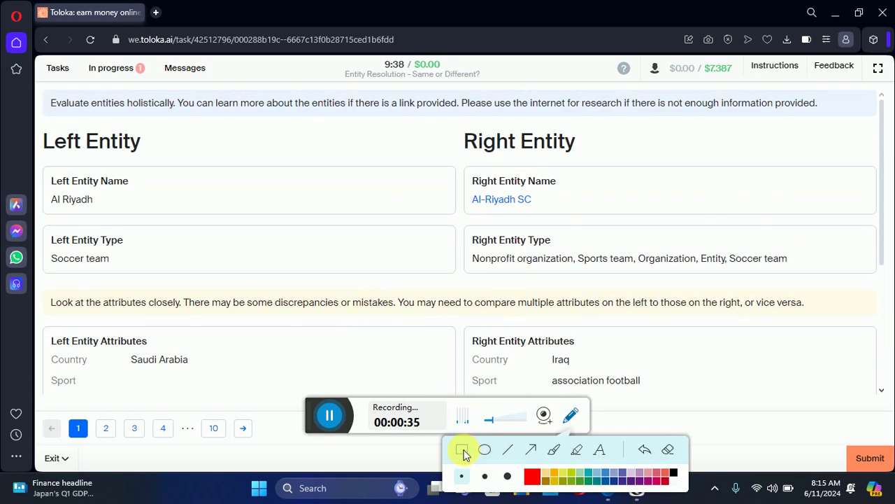
left_click_drag(43, 185, 112, 213)
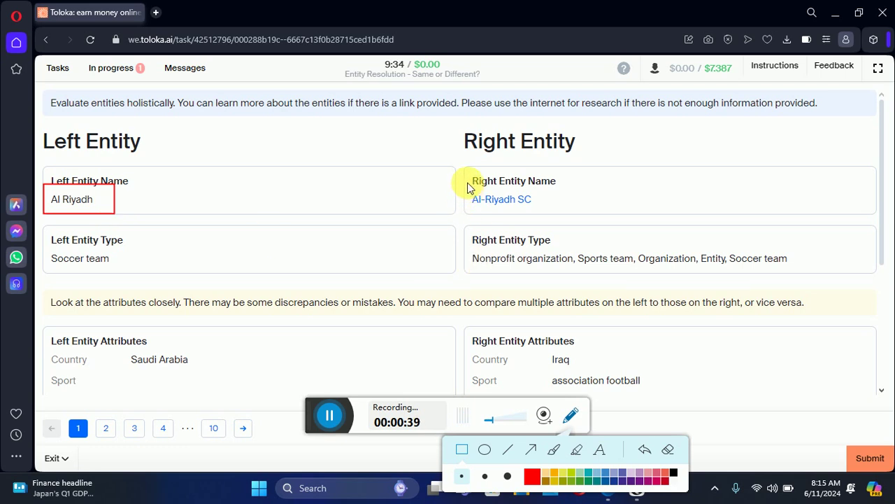
left_click_drag(467, 185, 544, 212)
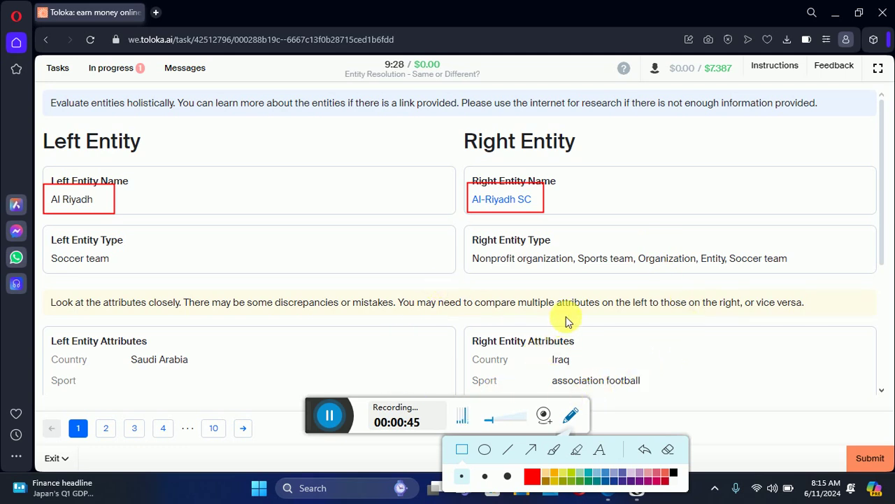
left_click(571, 415)
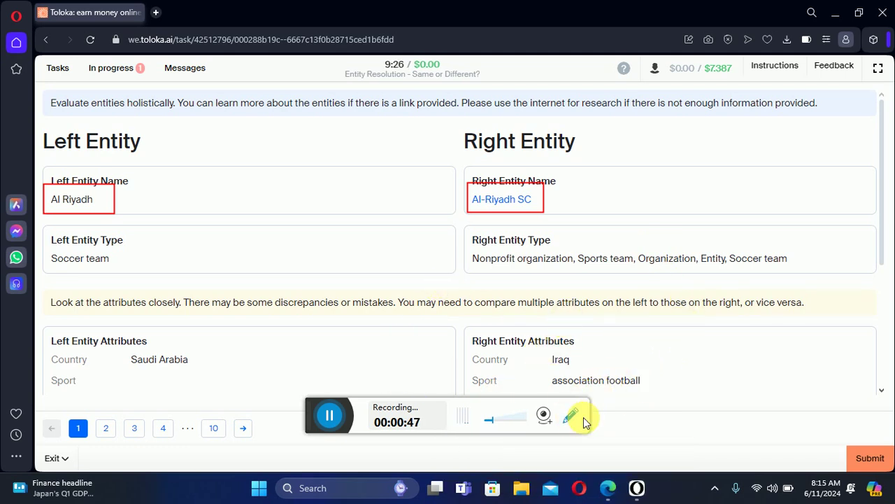
left_click(575, 420)
left_click(668, 448)
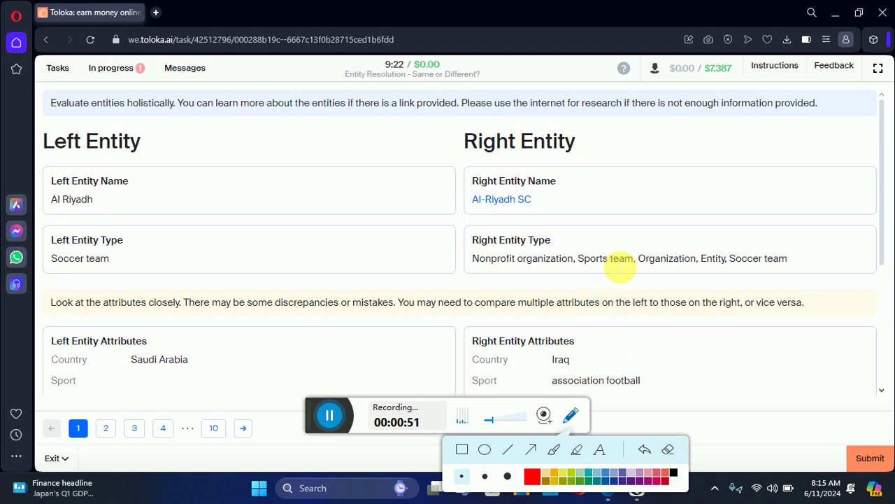
Step: Outline the Left Entity Attributes and Right Entity Attributes blocks of the first pair with red rectangles
scroll(625, 244, "down", 1)
scroll(626, 247, "down", 1)
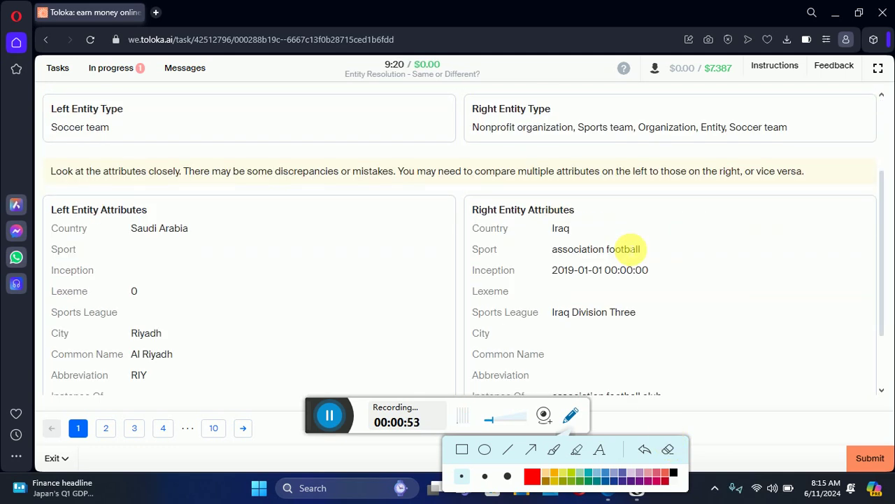
scroll(627, 249, "down", 1)
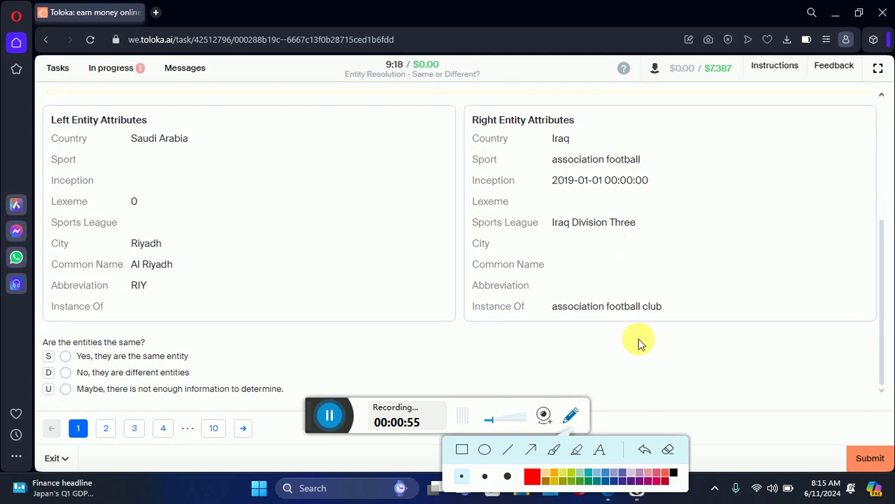
left_click(464, 449)
mouse_move(39, 106)
left_mouse_down()
mouse_move(77, 159)
mouse_move(278, 280)
mouse_move(452, 321)
left_mouse_up()
mouse_move(465, 107)
left_mouse_down()
mouse_move(506, 175)
mouse_move(659, 276)
mouse_move(696, 324)
left_mouse_up()
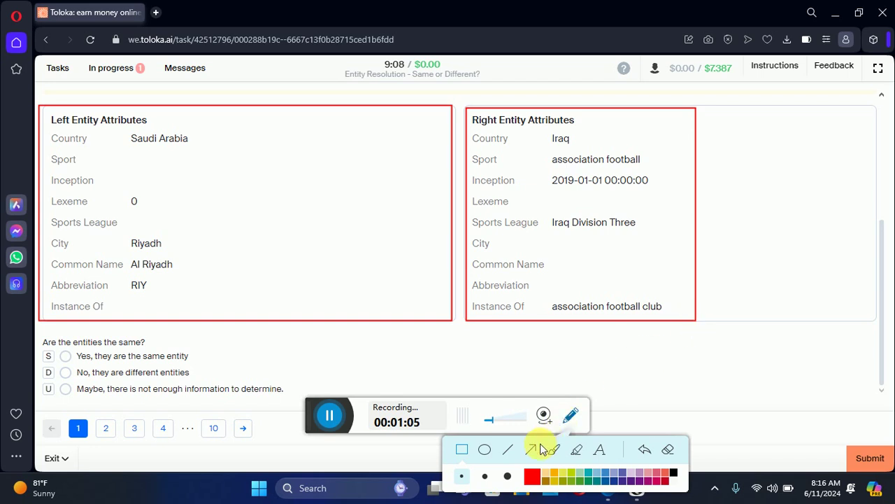
Step: Point red arrows at the countries Saudi Arabia and Iraq in the attributes, and erase all annotations
left_click(532, 451)
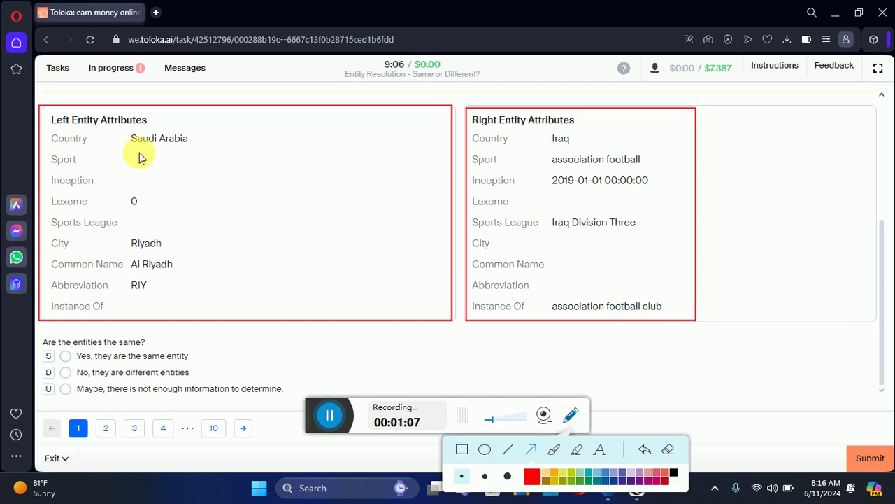
left_click_drag(114, 179, 149, 148)
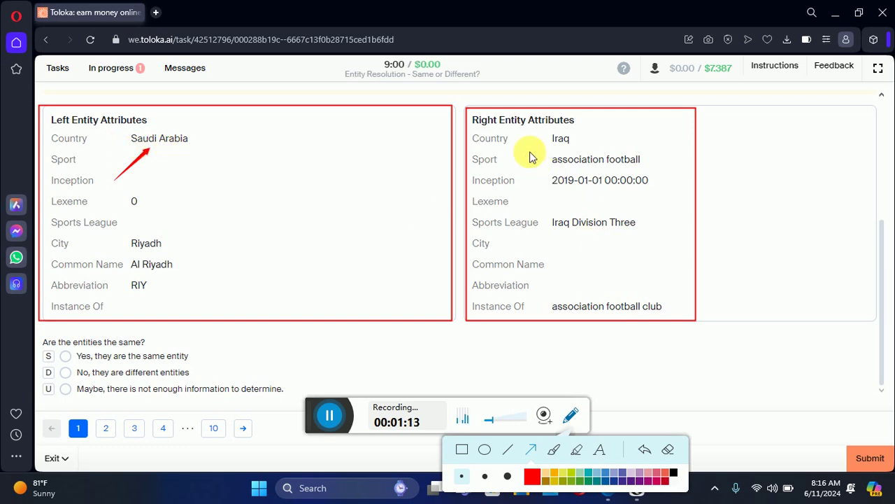
left_click_drag(526, 163, 550, 146)
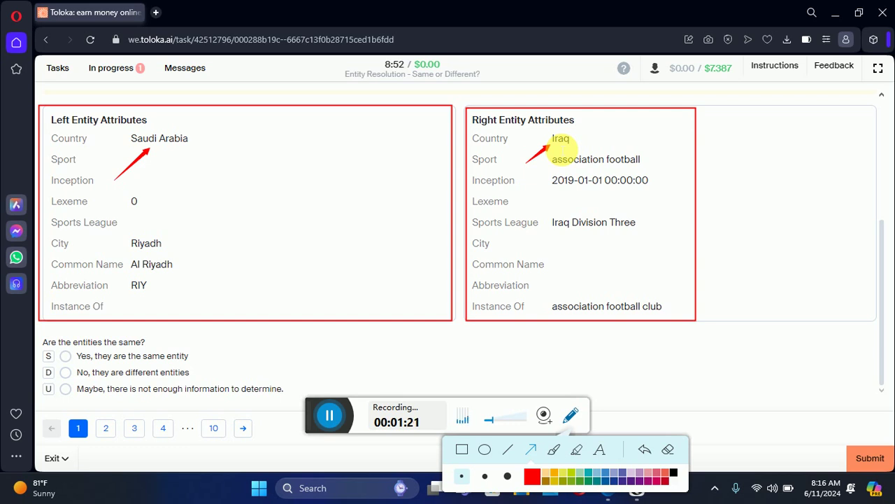
left_click(668, 451)
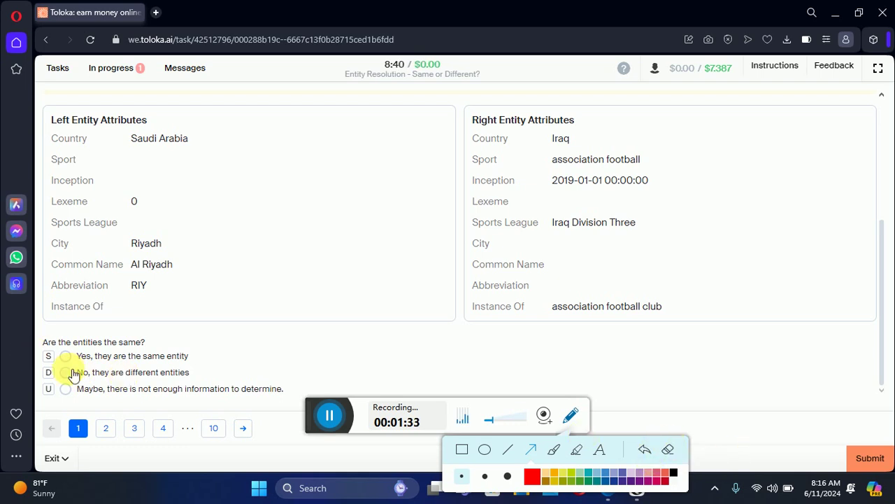
Step: Close the annotation tools, answer "No, they are different entities" for the first pair, and go to pair 2
left_click(571, 415)
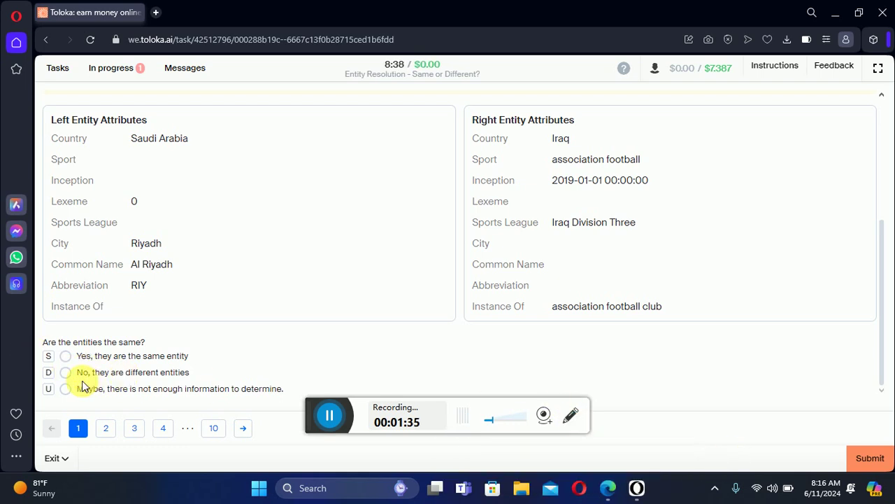
left_click(66, 373)
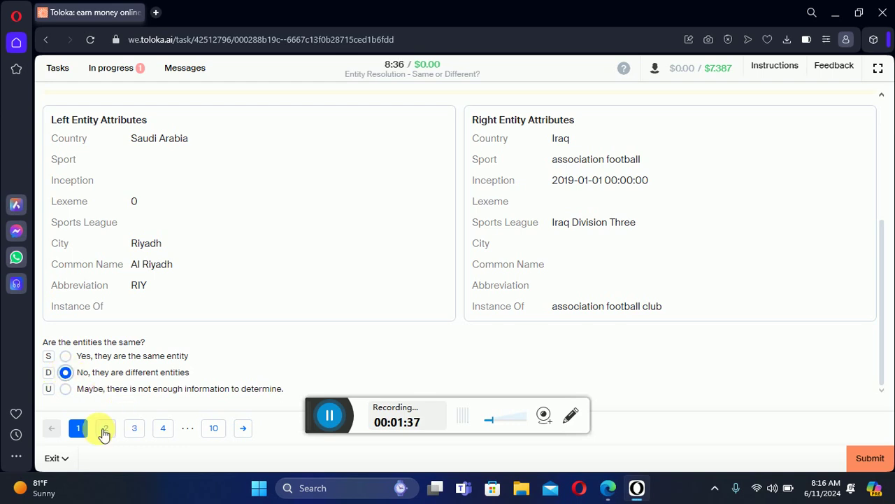
left_click(105, 428)
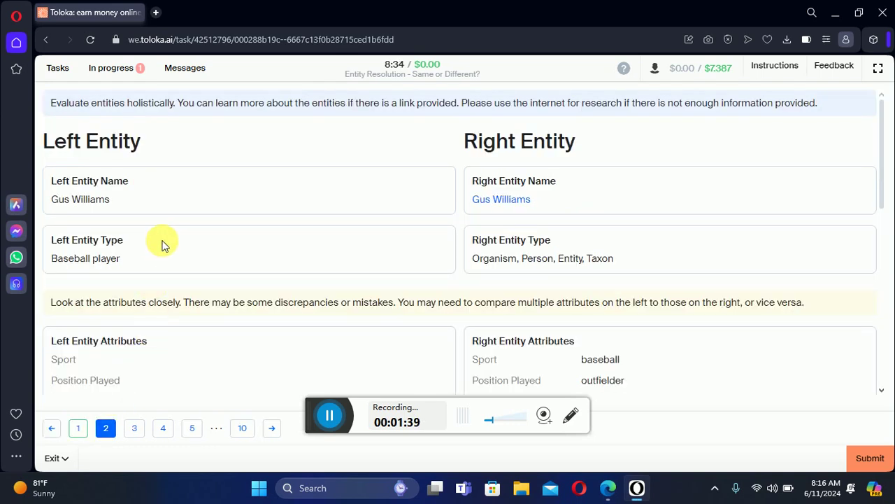
Step: Point red arrows at the left and right entity names of pair 2, and erase the marks
left_click(570, 416)
left_click(534, 452)
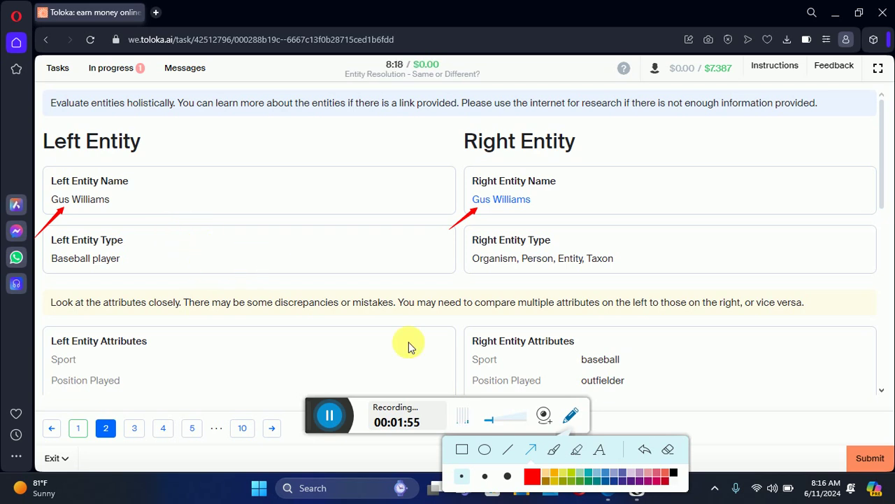
scroll(427, 250, "down", 2)
scroll(427, 250, "down", 2)
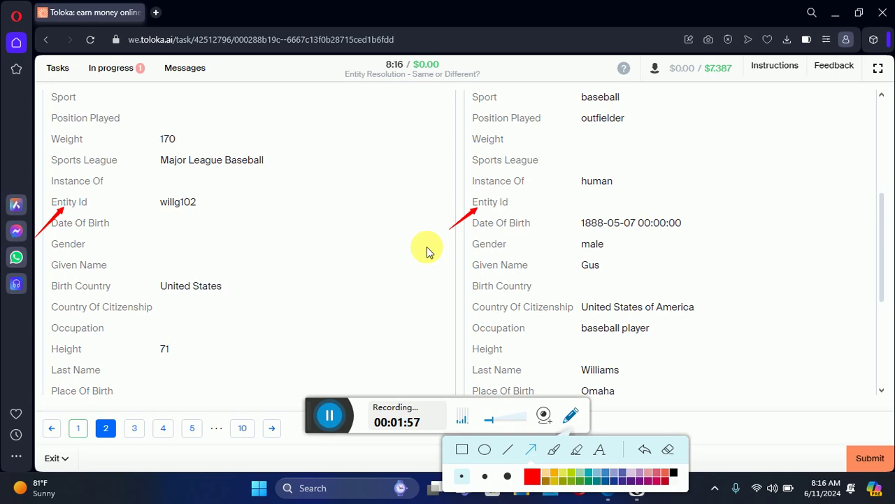
scroll(426, 250, "up", 2)
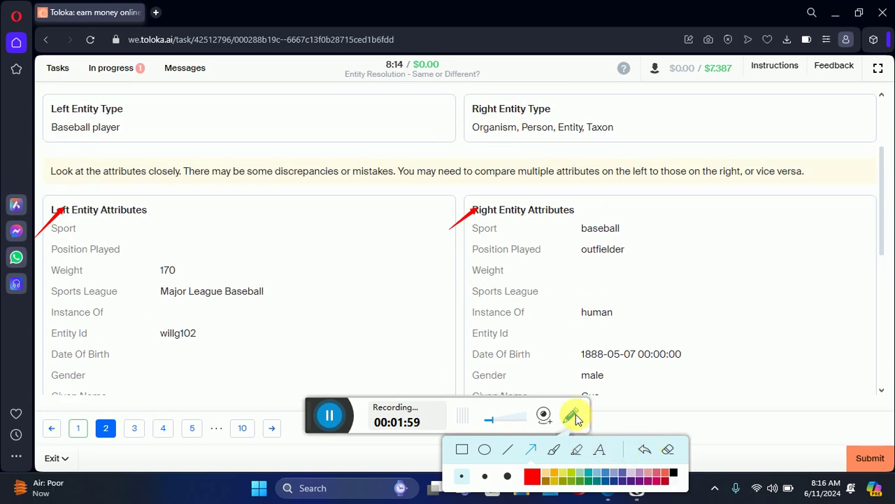
left_click(668, 449)
left_click(570, 416)
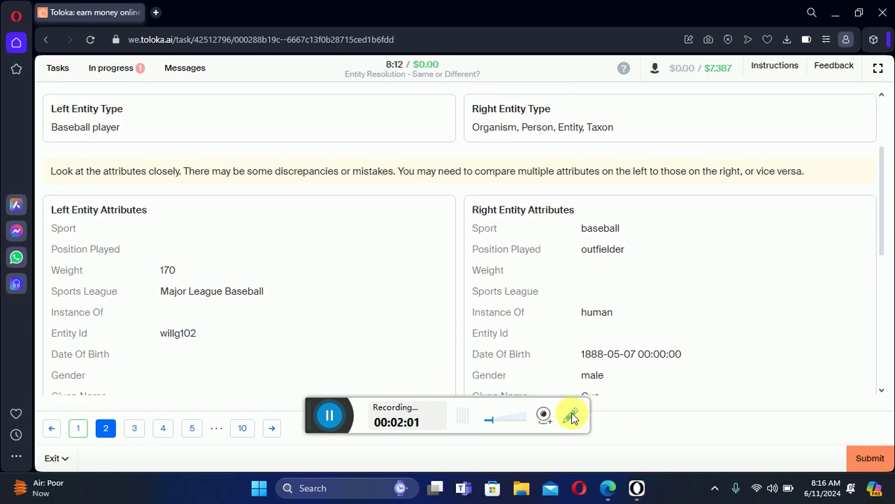
Step: Outline the left and right attribute blocks of pair 2 with red rectangles, and erase the marks
left_click_drag(883, 194, 885, 221)
left_click(574, 419)
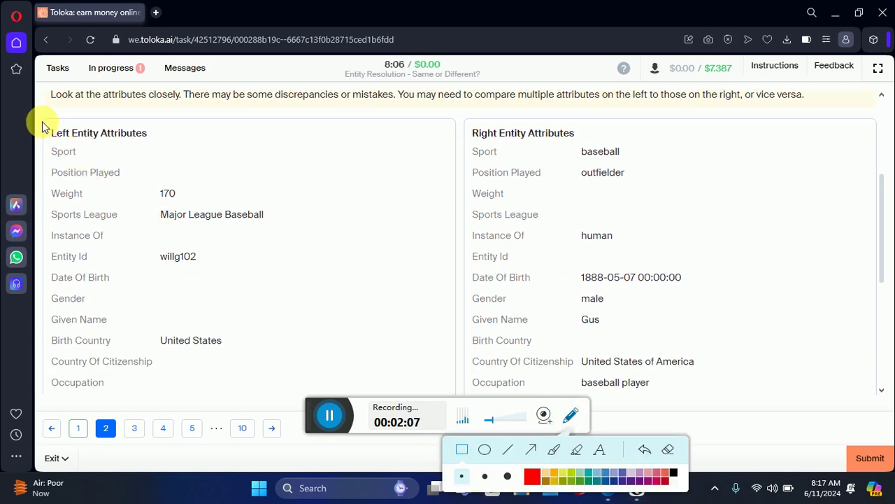
left_click_drag(42, 122, 319, 407)
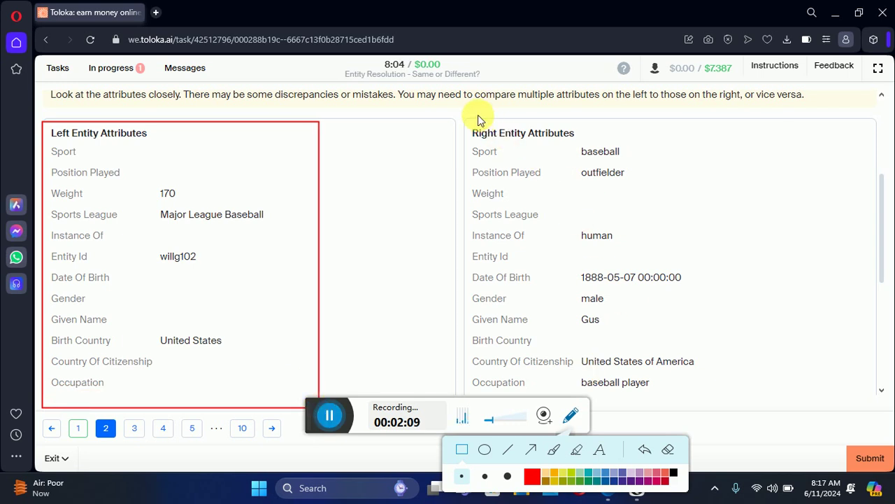
mouse_move(462, 112)
left_mouse_down()
mouse_move(710, 364)
mouse_move(719, 410)
left_mouse_up()
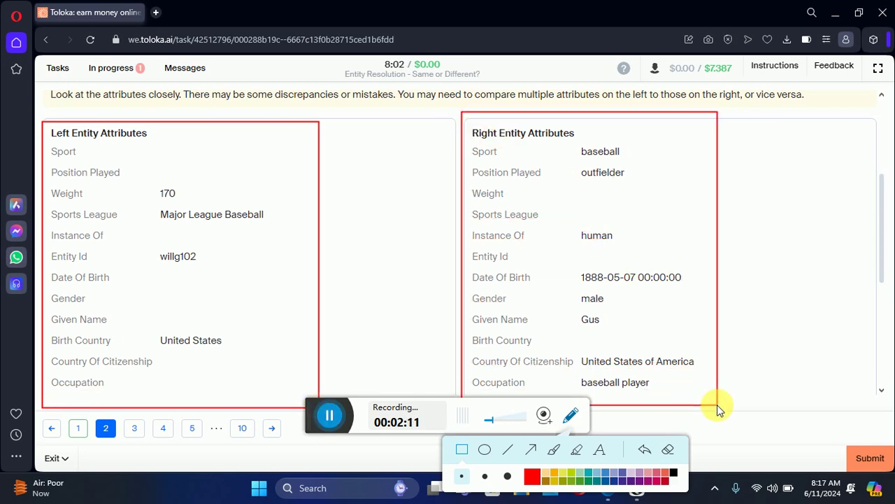
left_click(669, 450)
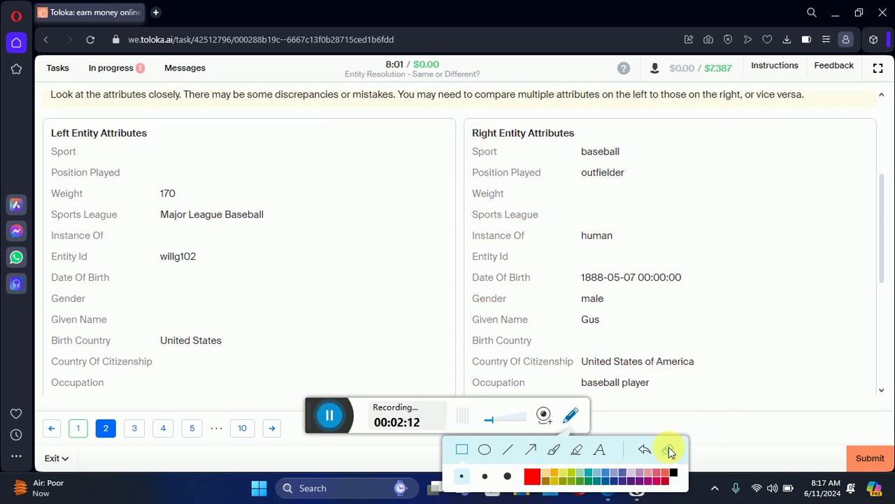
left_click(571, 414)
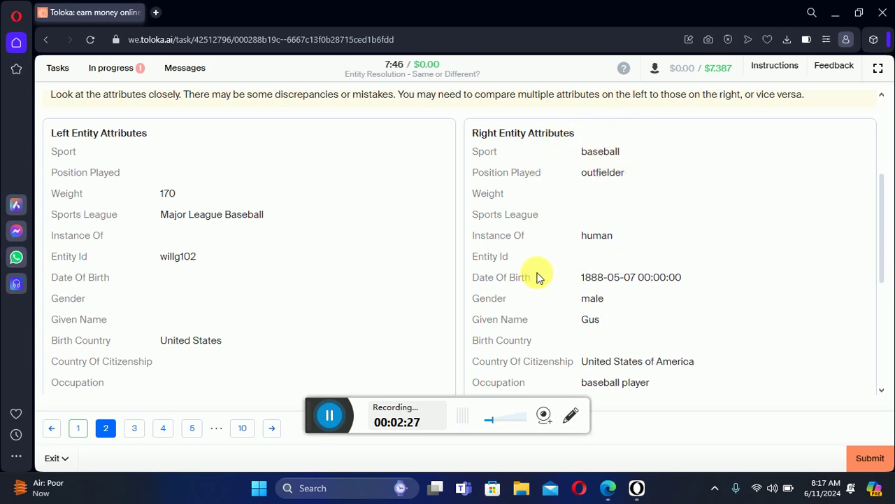
Step: Compare the left and right attributes of pair 2, highlighting the right entity's date of birth
left_click_drag(473, 277, 536, 282)
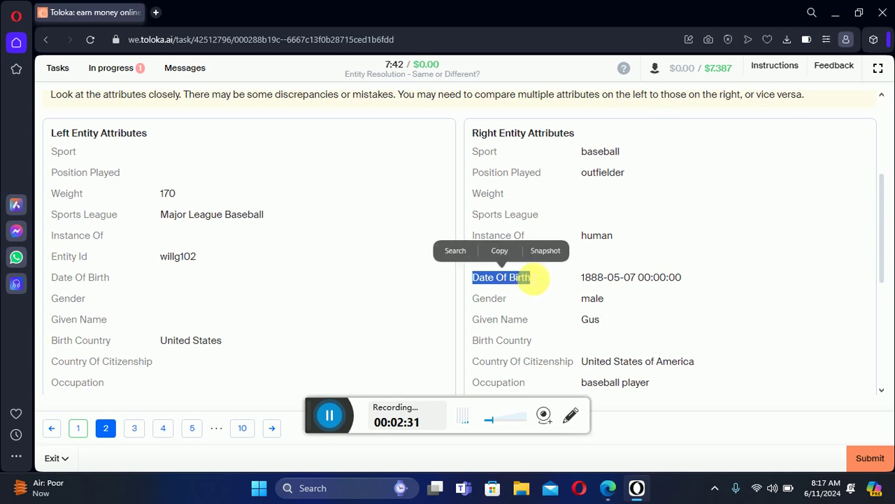
left_click(542, 284)
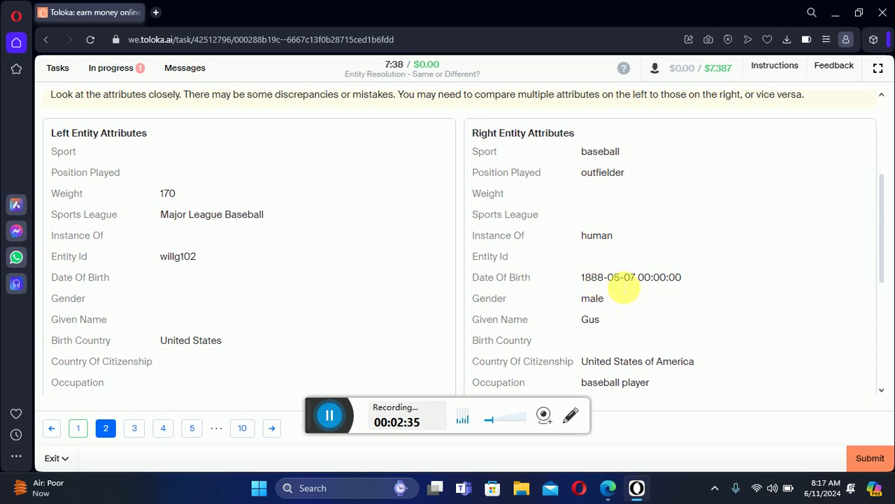
scroll(320, 204, "down", 4)
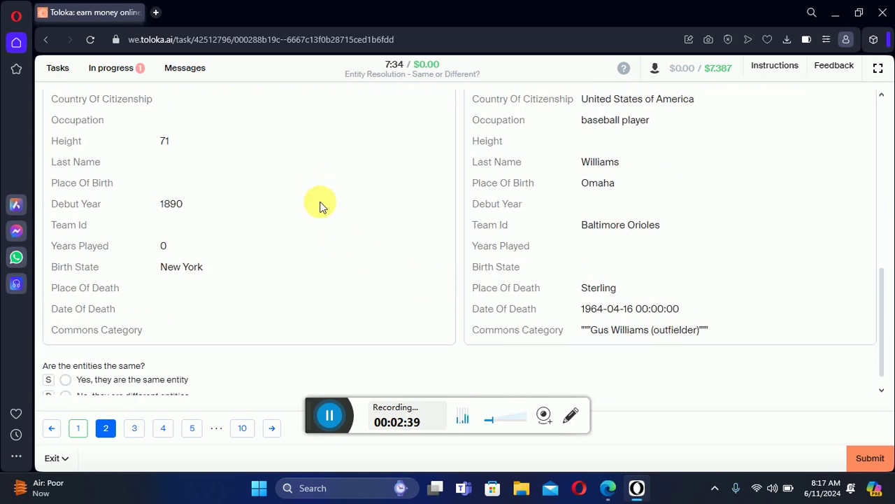
scroll(167, 240, "up", 2)
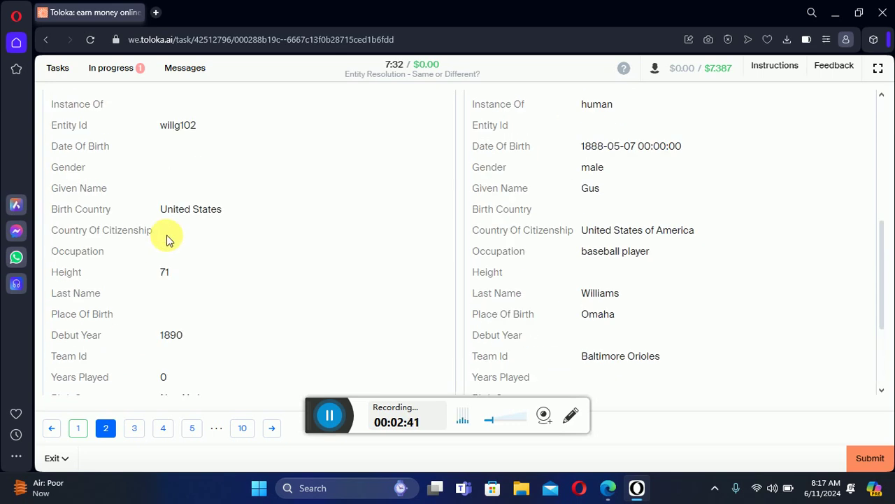
scroll(167, 240, "up", 2)
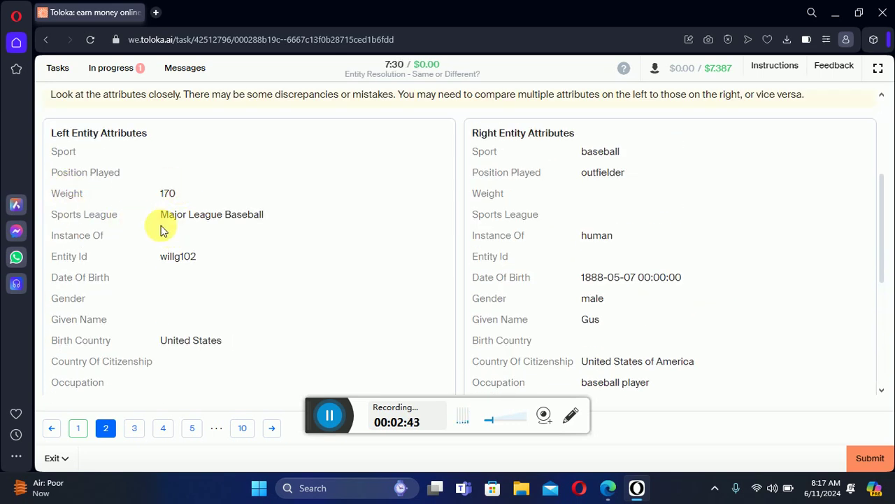
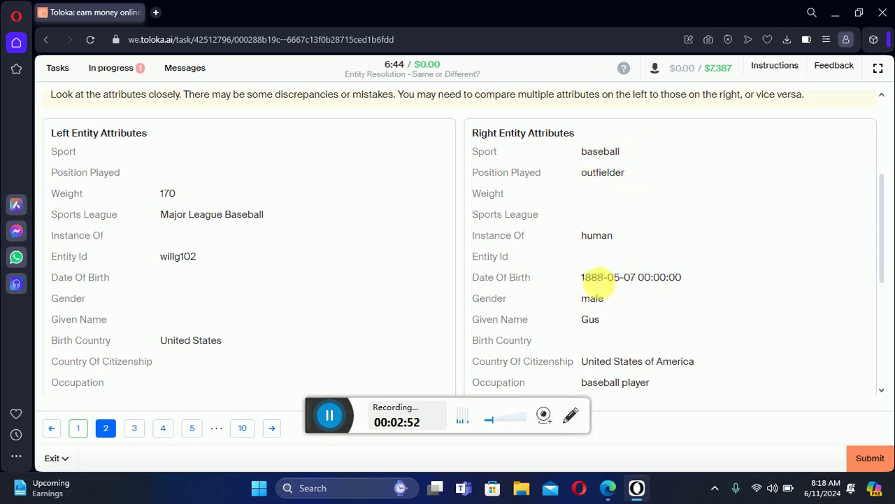
left_click_drag(582, 277, 694, 274)
left_click(764, 254)
scroll(763, 253, "down", 4)
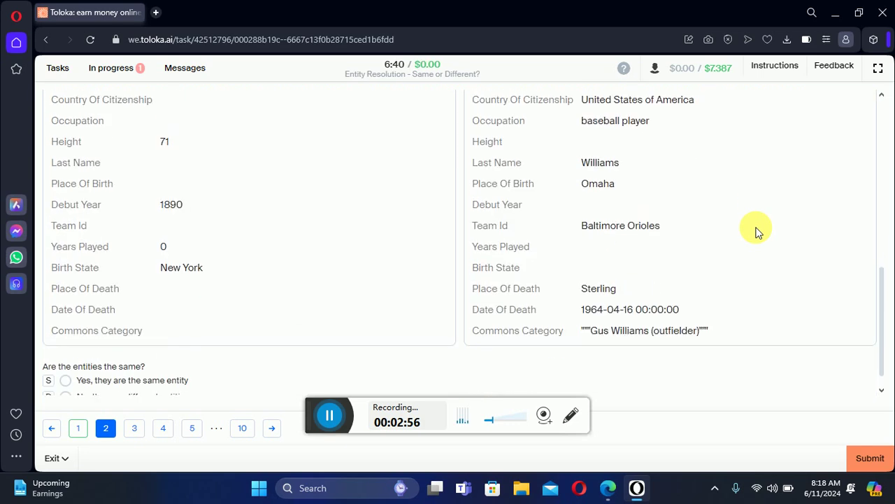
Step: Check the right entity's date of death, answer "No, they are different entities" for pair 2, and go to pair 3
left_click_drag(583, 309, 690, 320)
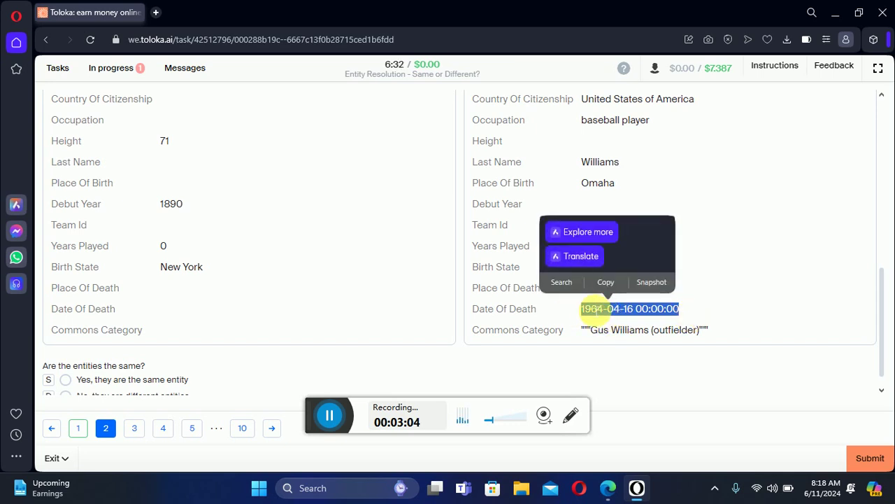
left_click(713, 306)
scroll(465, 227, "down", 1)
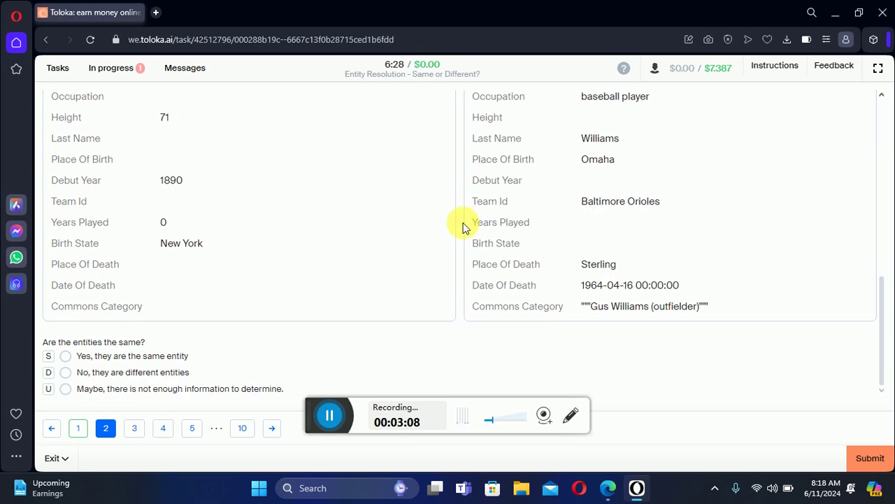
left_click(67, 372)
left_click(134, 428)
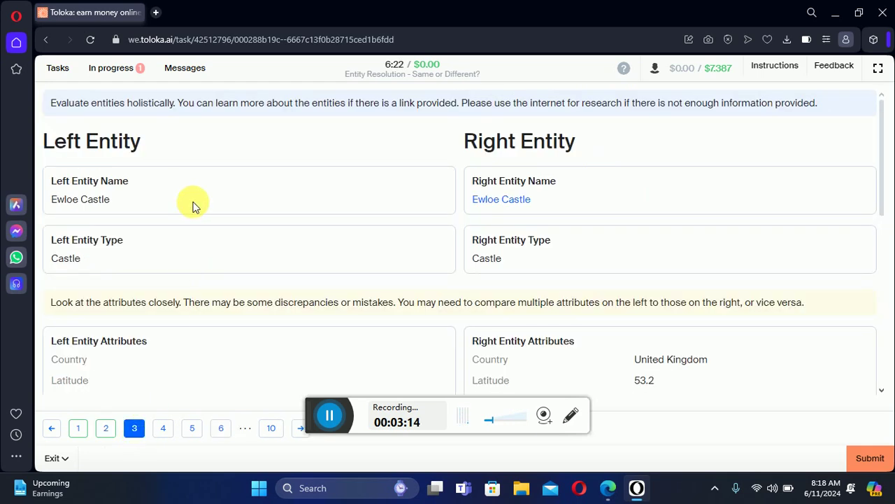
Step: Compare the names, types and full attribute lists of the two Ewloe Castle entities in pair 3
scroll(194, 206, "down", 2)
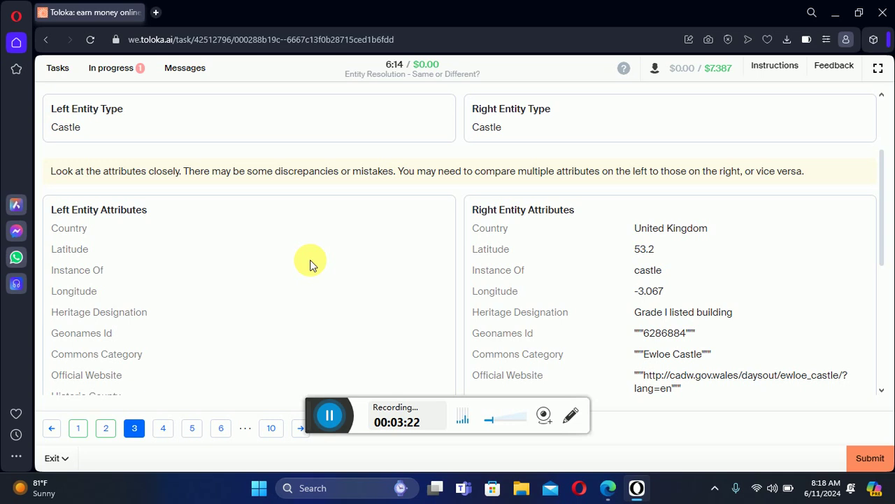
scroll(310, 259, "down", 5)
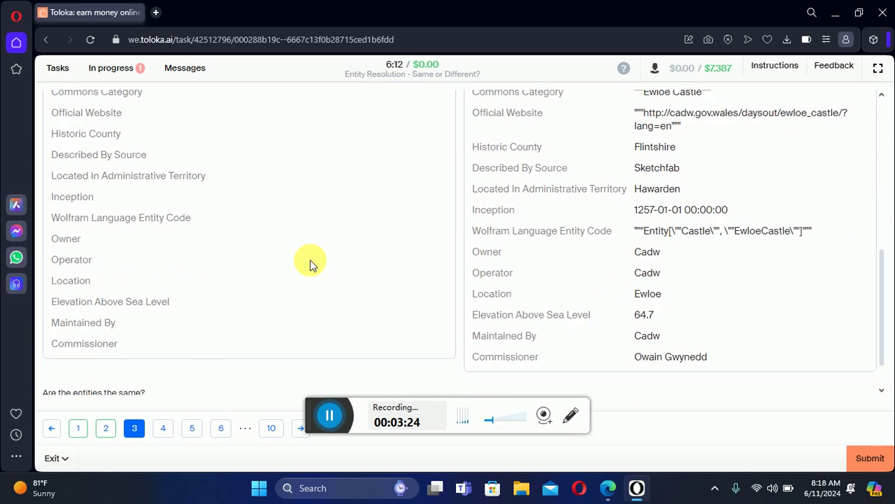
scroll(310, 259, "up", 5)
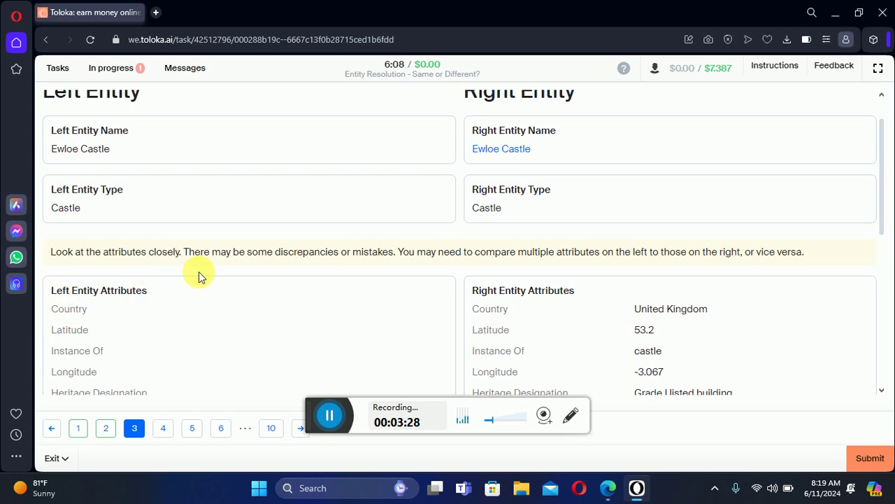
scroll(199, 274, "down", 2)
scroll(209, 259, "down", 4)
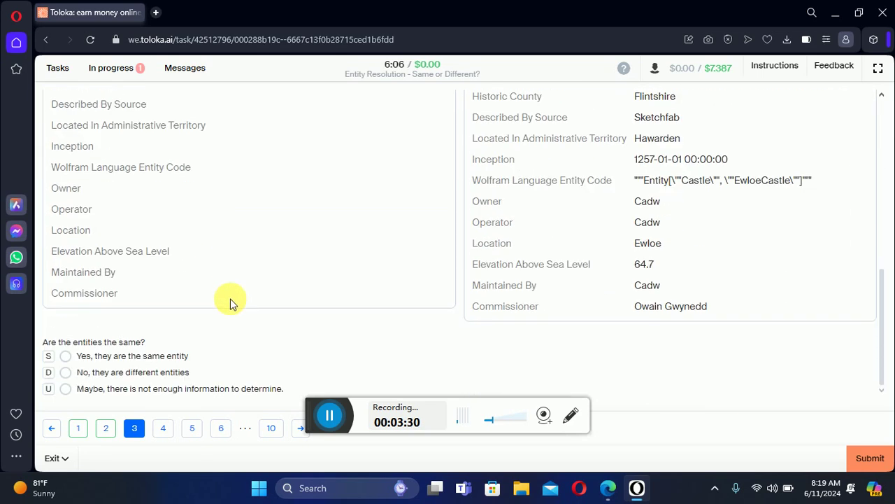
scroll(630, 247, "up", 4)
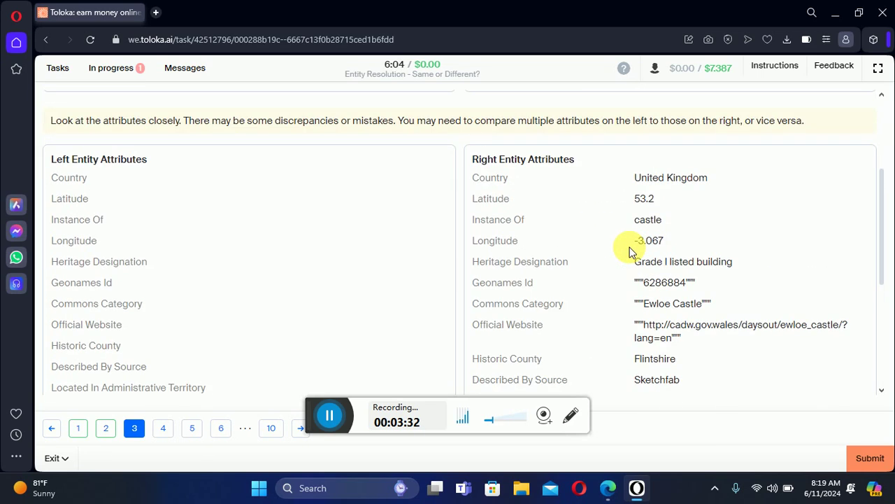
scroll(629, 247, "up", 2)
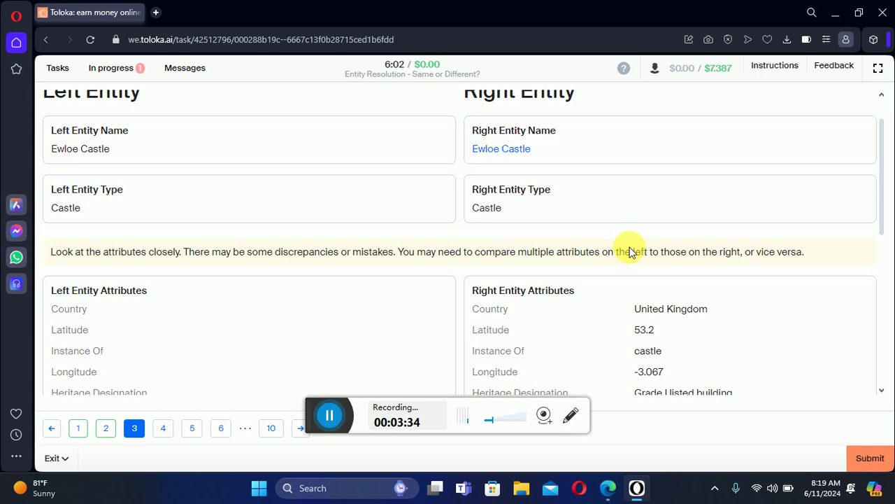
scroll(629, 250, "down", 2)
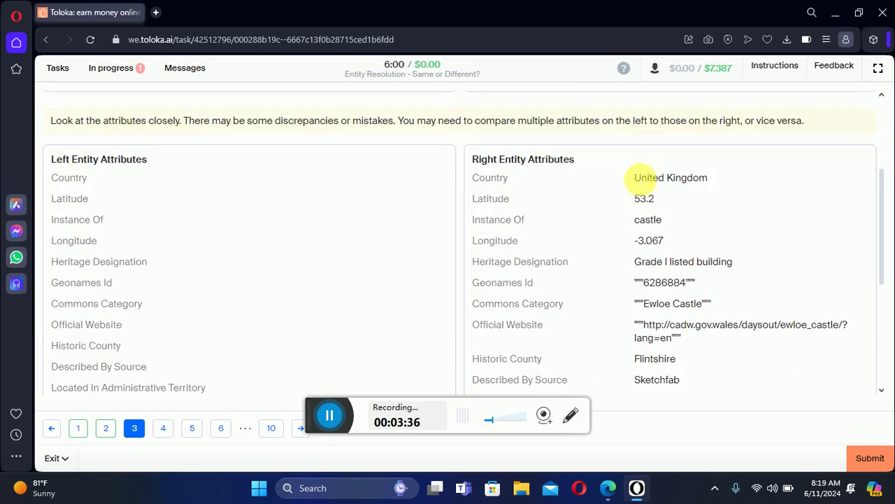
scroll(643, 308, "down", 2)
scroll(536, 268, "down", 3)
scroll(544, 267, "up", 6)
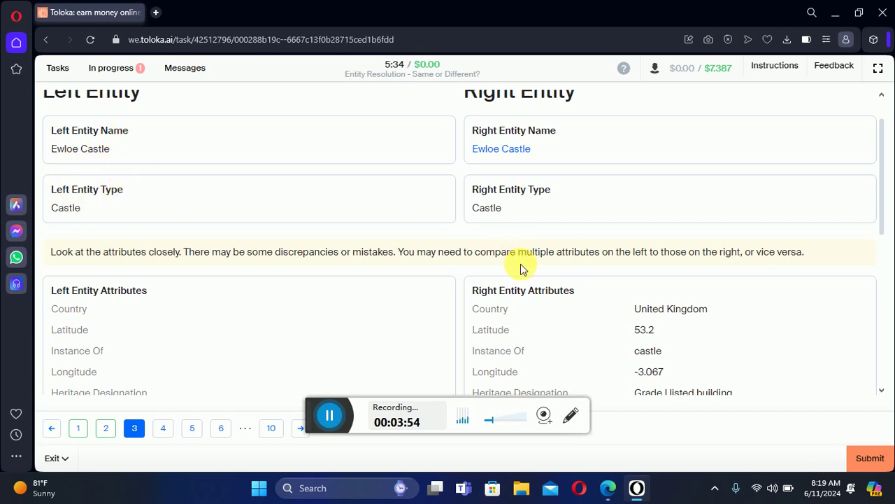
Step: Answer "Yes, they are the same entity" for pair 3 and go to pair 4
scroll(522, 264, "down", 6)
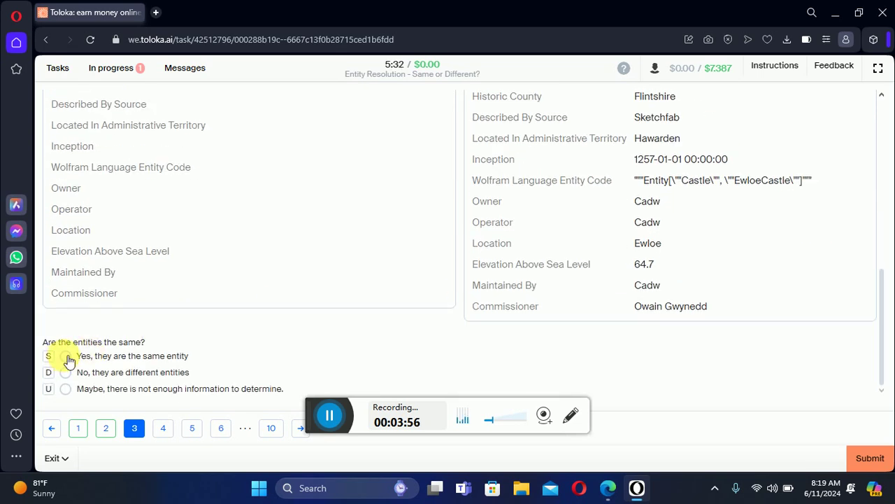
left_click(67, 356)
left_click(165, 428)
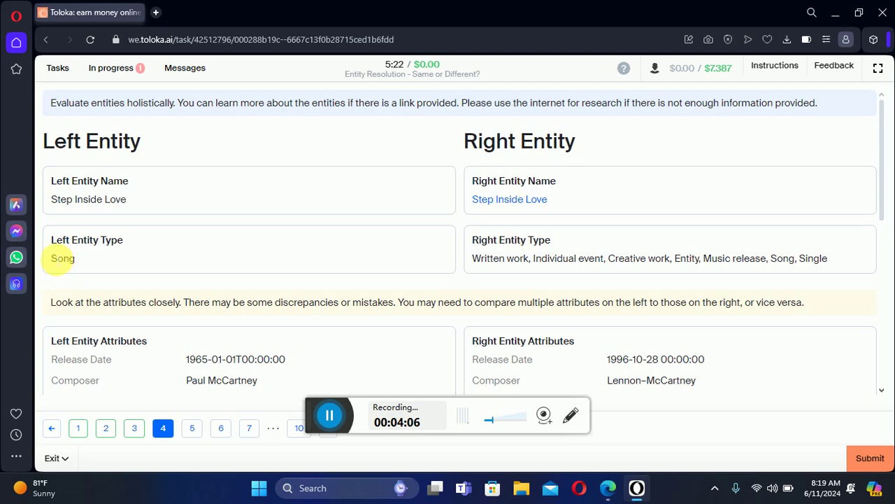
Step: Compare the entity types of pair 4 and highlight the year in the left and right release dates
double_click(62, 258)
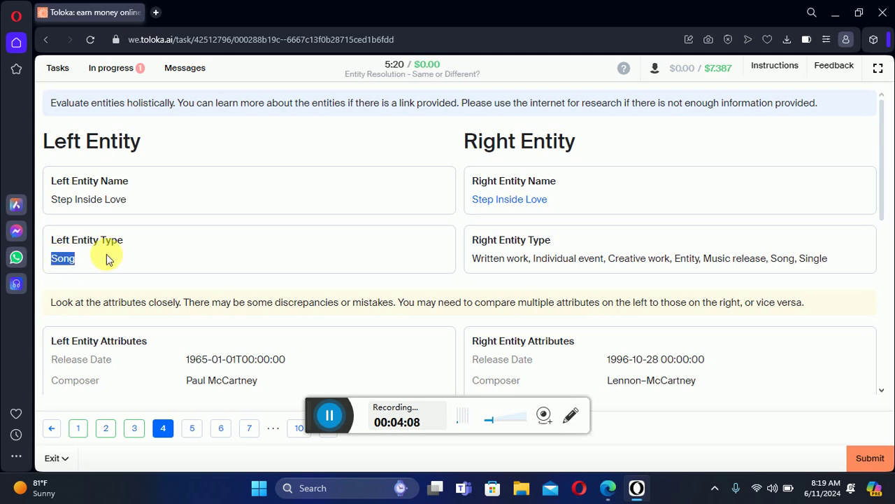
left_click(532, 275)
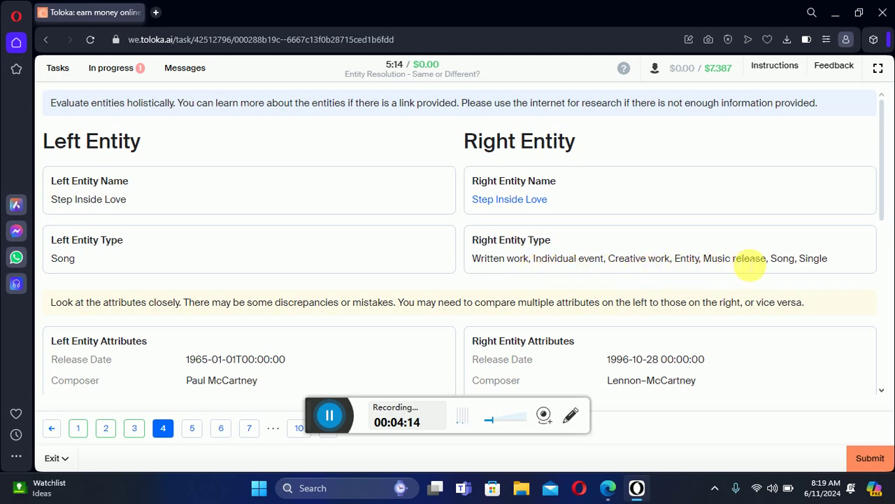
scroll(749, 265, "down", 2)
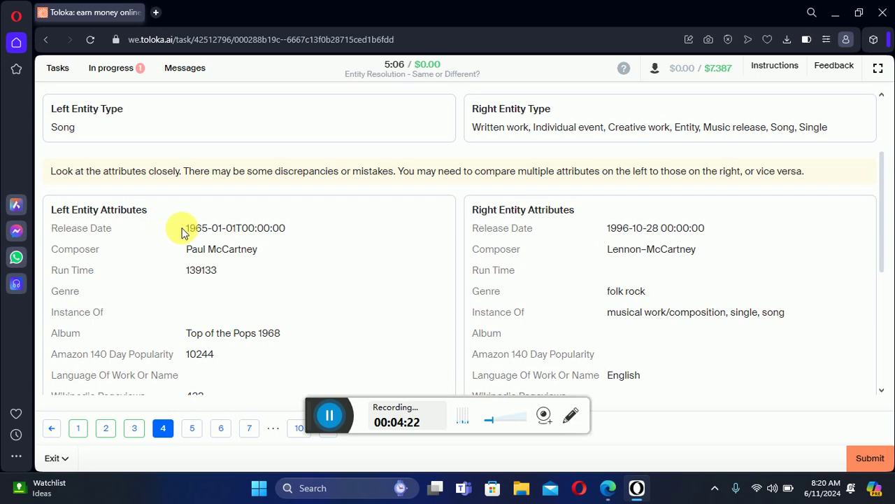
left_click_drag(182, 233, 204, 231)
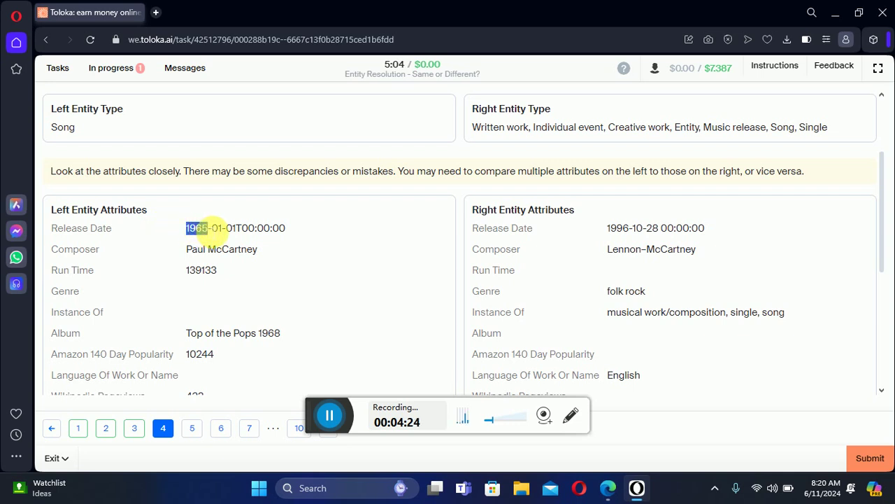
left_click(556, 253)
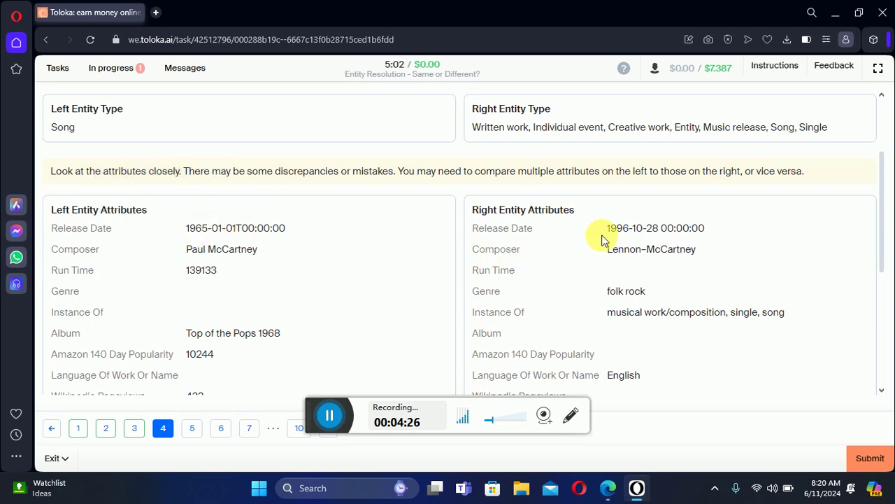
left_click_drag(606, 228, 632, 231)
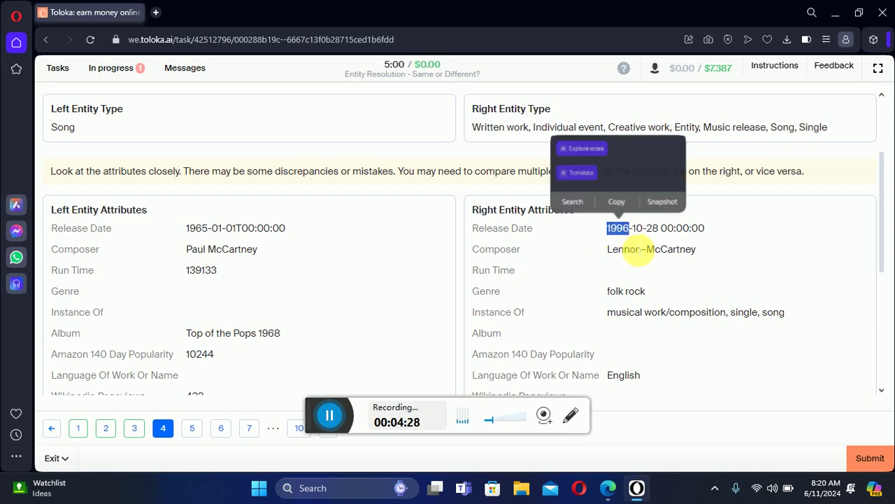
Step: Review the remaining attributes of pair 4, answer "No, they are different entities", and go to pair 5
scroll(618, 286, "up", 3)
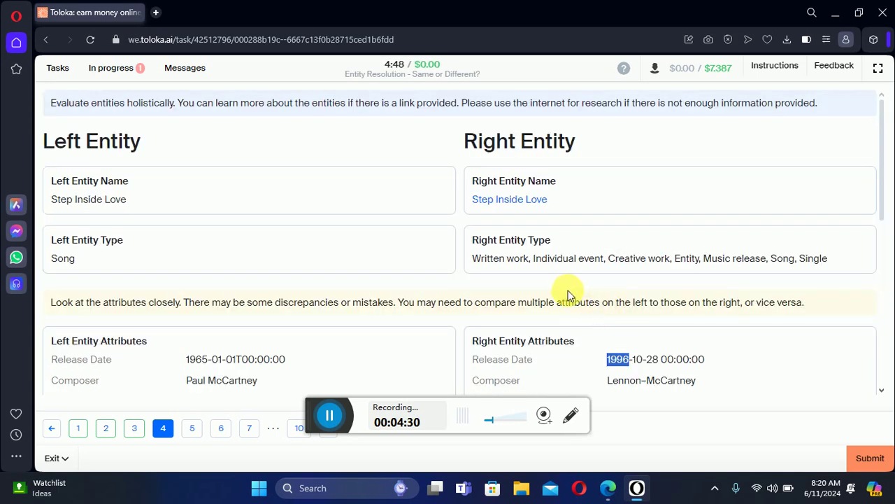
scroll(570, 294, "down", 3)
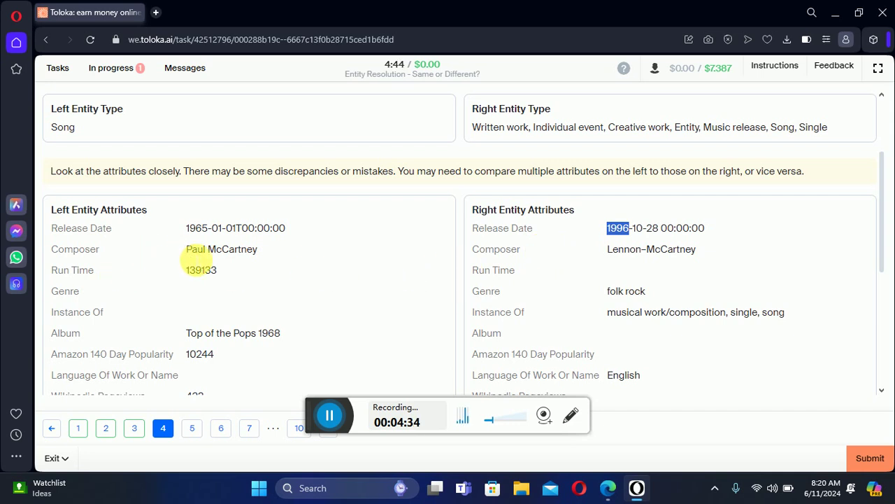
scroll(198, 264, "down", 2)
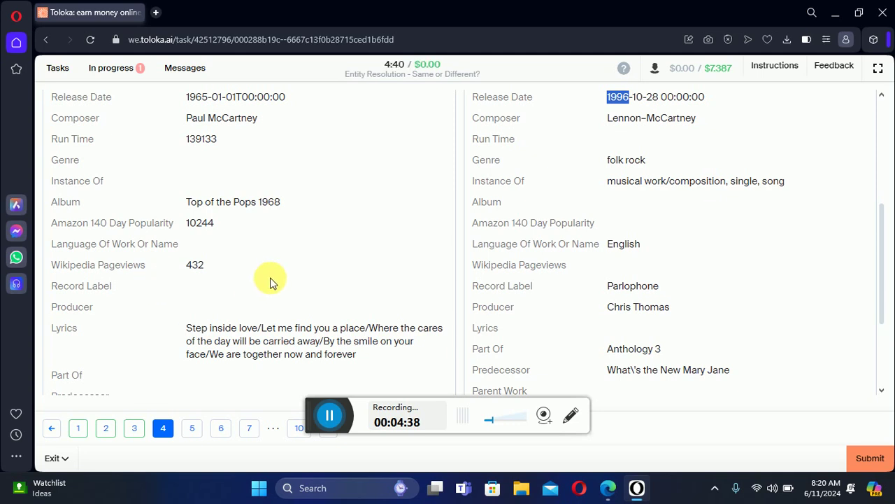
scroll(272, 282, "down", 2)
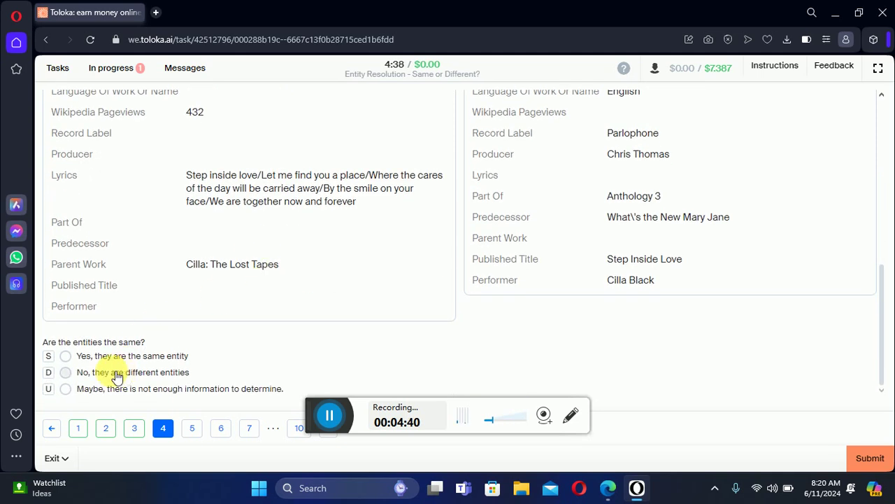
left_click(66, 372)
left_click(193, 430)
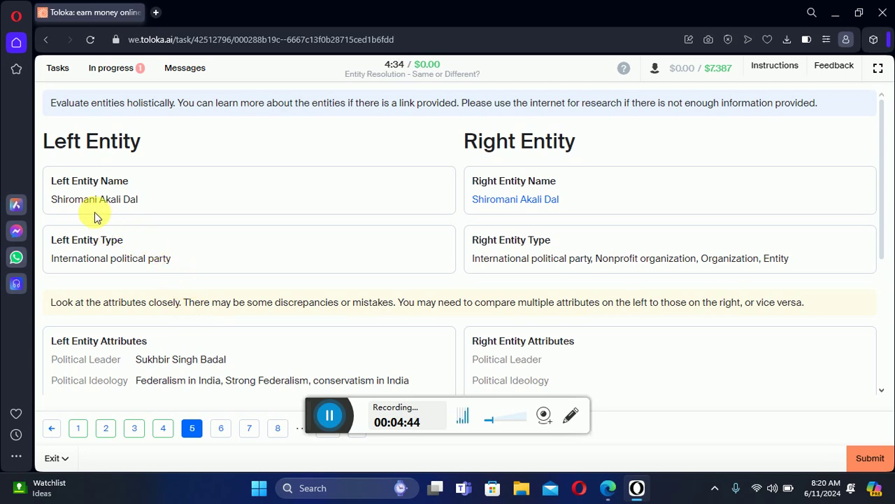
Step: Compare the names and entity types of the two Shiromani Akali Dal entities in pair 5
left_click_drag(48, 204, 140, 204)
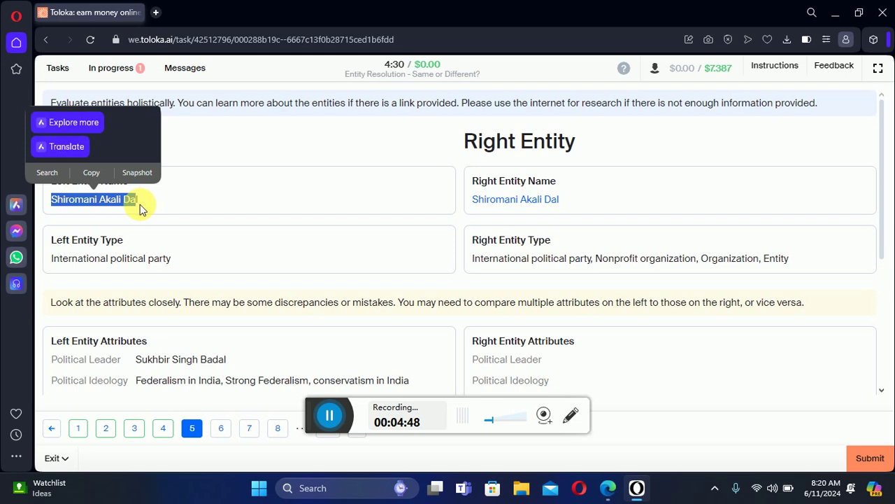
left_click(175, 206)
left_click_drag(461, 202, 565, 200)
left_click(718, 160)
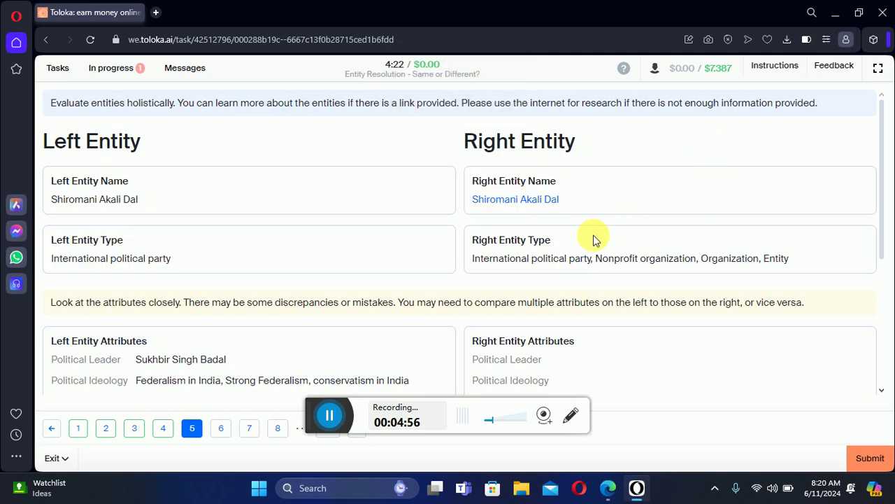
scroll(593, 240, "down", 2)
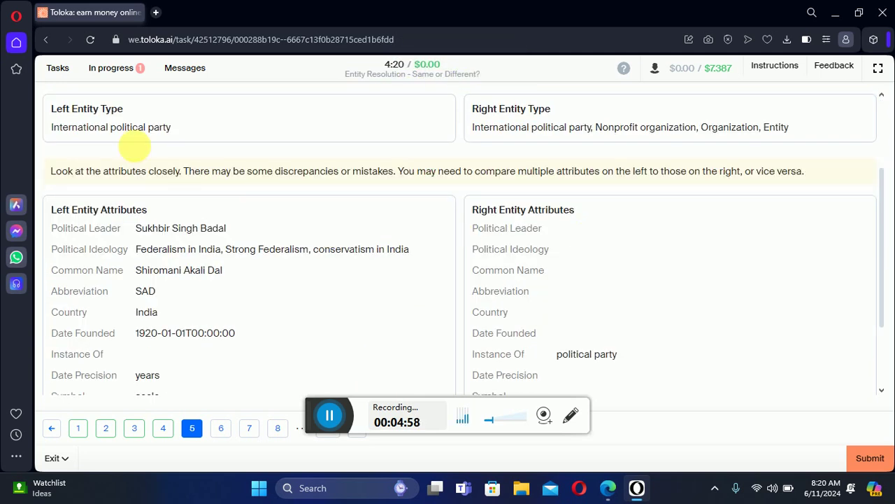
left_click_drag(52, 127, 186, 132)
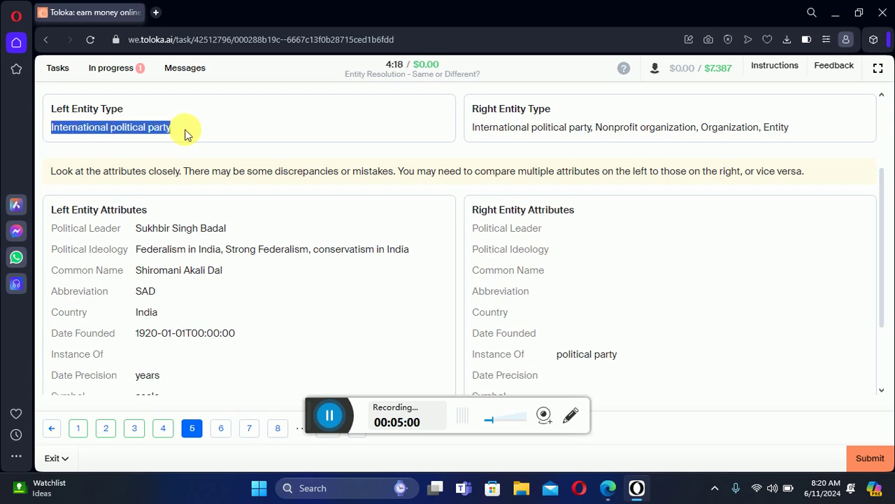
left_click(644, 178)
left_click_drag(472, 127, 594, 133)
left_click(301, 283)
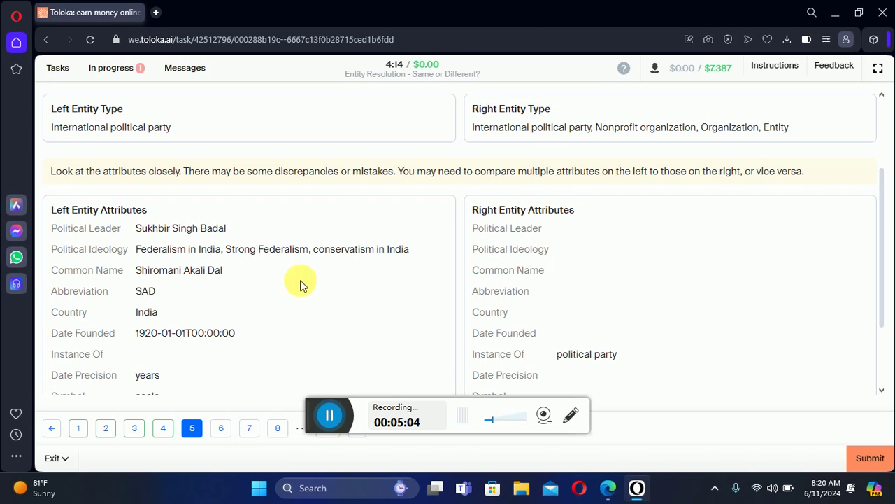
Step: Review both attribute lists of pair 5, answer "Yes, they are the same entity", and go to pair 6
scroll(297, 283, "down", 2)
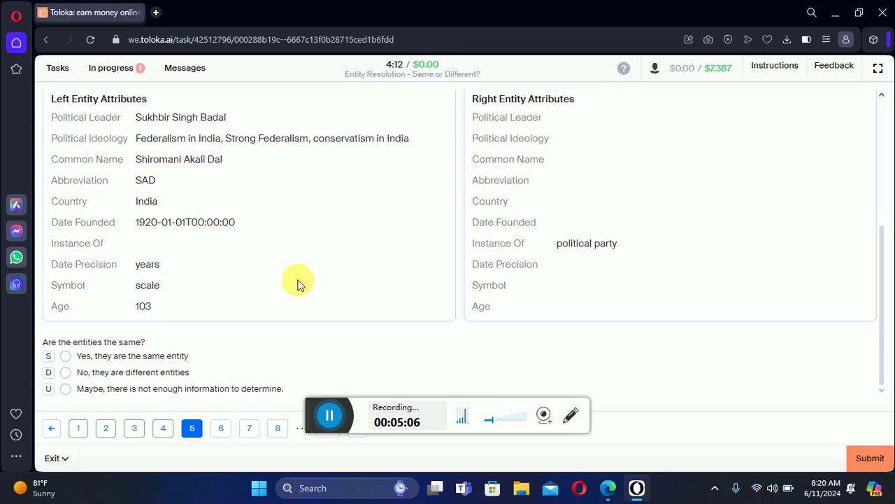
scroll(298, 283, "up", 2)
scroll(297, 283, "down", 2)
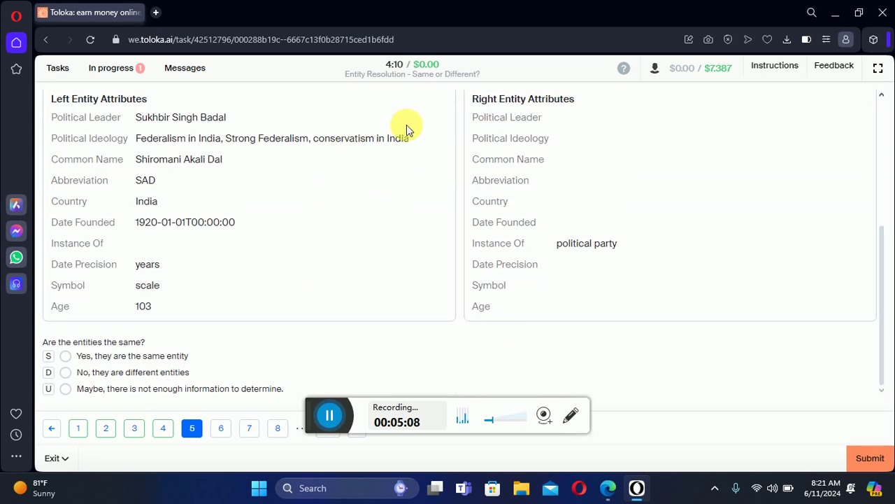
scroll(683, 249, "up", 2)
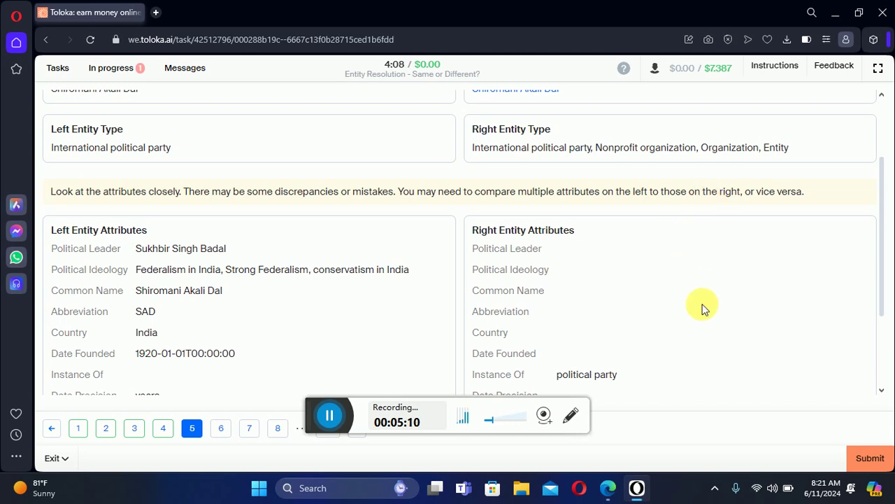
scroll(703, 308, "down", 2)
left_click_drag(670, 218, 585, 242)
left_click(274, 239)
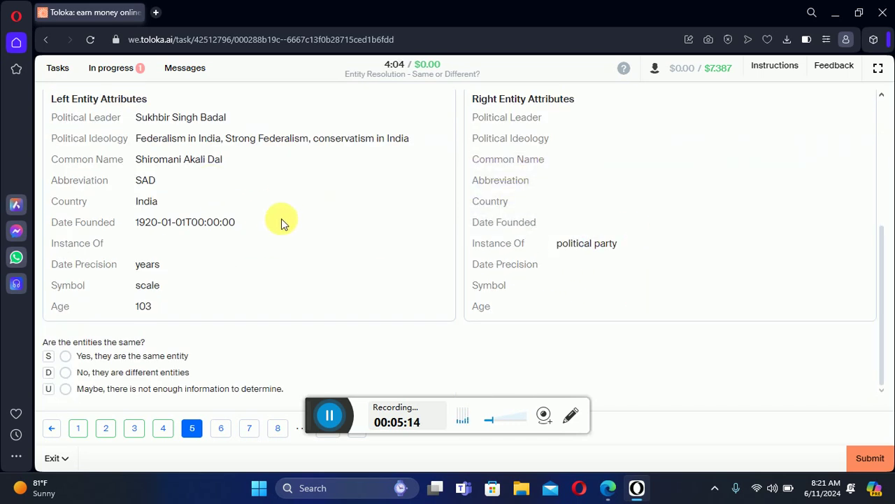
left_click(75, 360)
left_click(224, 427)
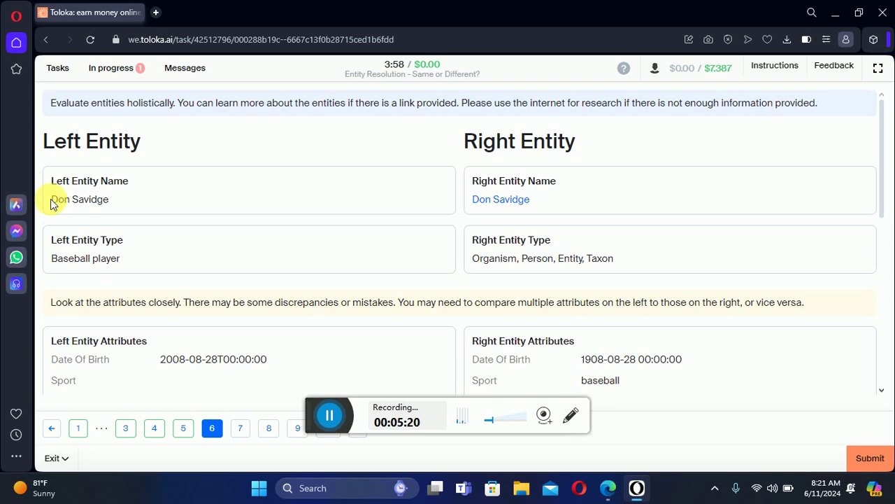
Step: Compare the left and right entity names and entity types of the baseball player in pair 6
left_click_drag(51, 201, 118, 203)
left_click_drag(462, 206, 564, 193)
left_click(815, 273)
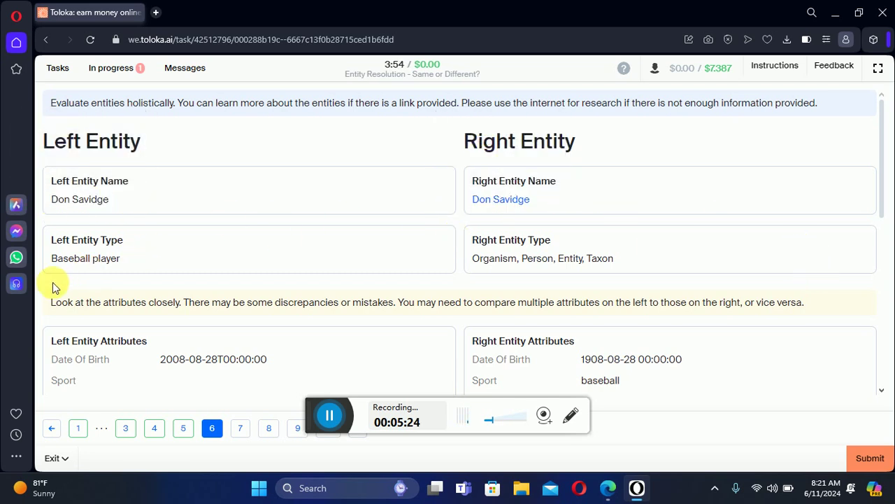
left_click_drag(52, 258, 124, 258)
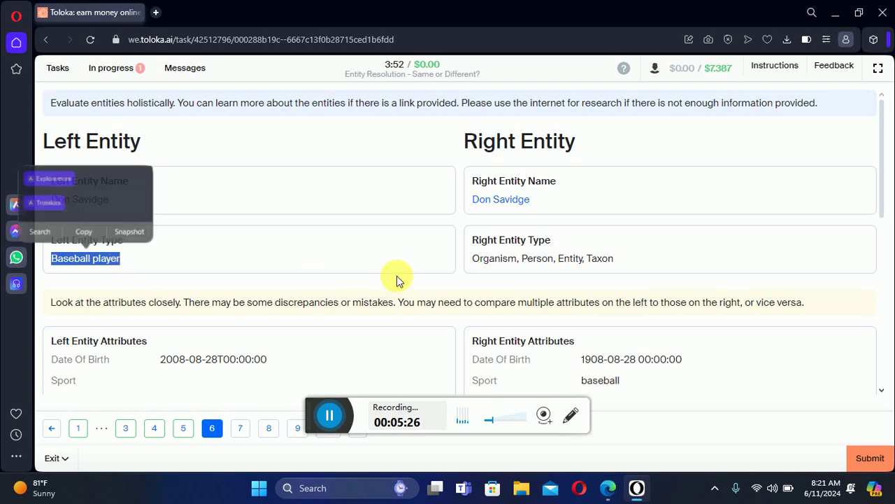
left_click_drag(474, 258, 643, 260)
left_click(779, 384)
Step: Compare the left and right dates of birth in the attributes of pair 6
scroll(654, 308, "down", 2)
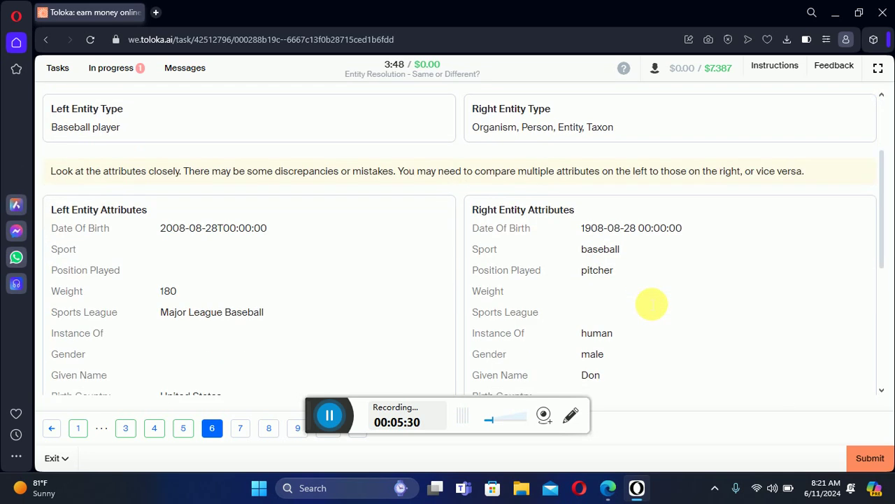
left_click_drag(165, 235, 233, 237)
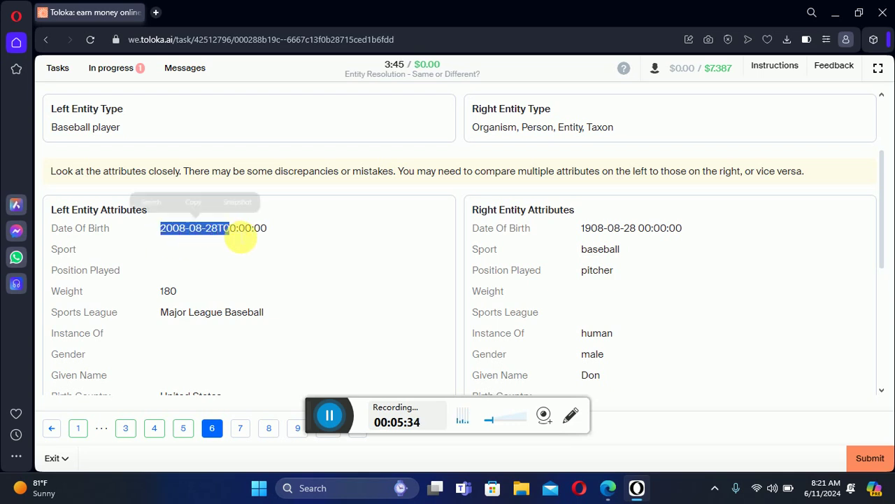
left_click(579, 240)
left_click_drag(580, 240, 682, 228)
scroll(704, 303, "up", 2)
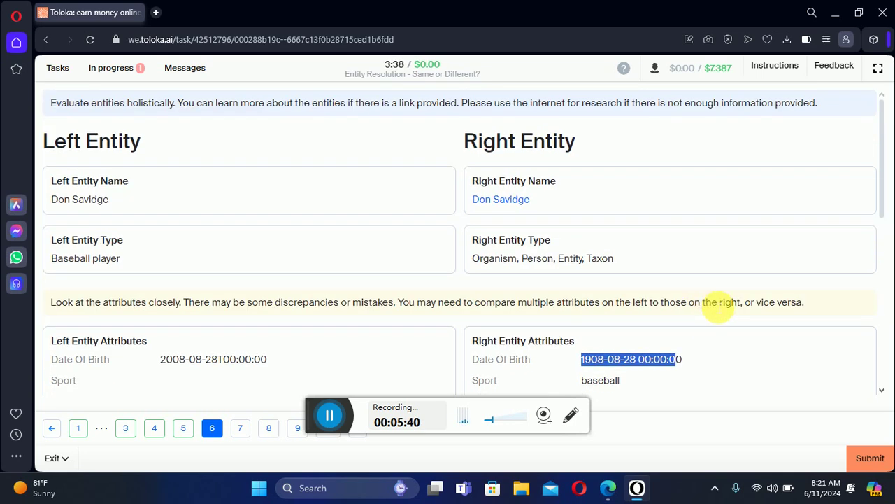
Step: Examine the remaining attributes of pair 6, comparing the left birth country with the right country of citizenship
scroll(717, 306, "down", 2)
scroll(710, 297, "down", 2)
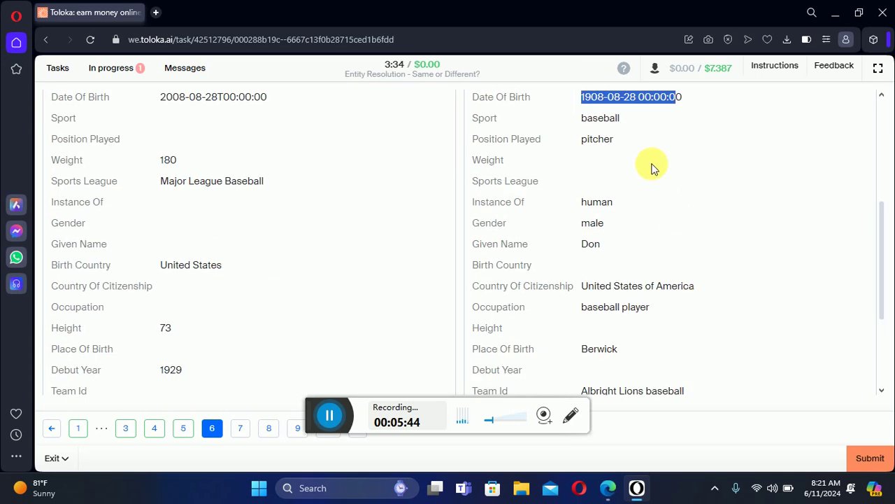
left_click(636, 124)
triple_click(549, 139)
left_click(733, 264)
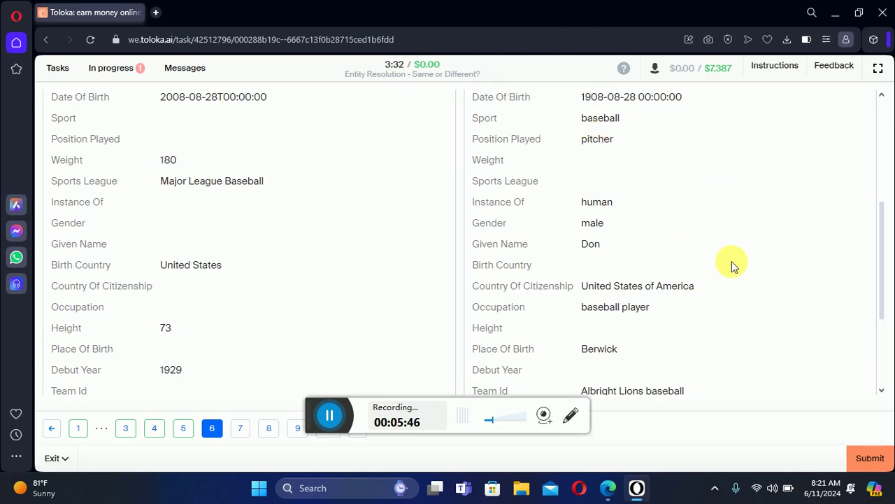
scroll(733, 264, "down", 2)
left_click_drag(143, 136, 236, 135)
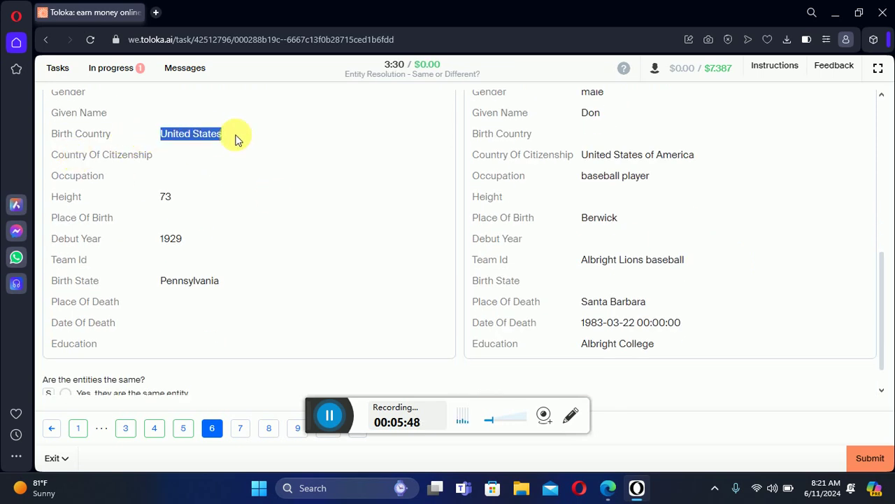
left_click_drag(581, 155, 717, 190)
left_click(697, 245)
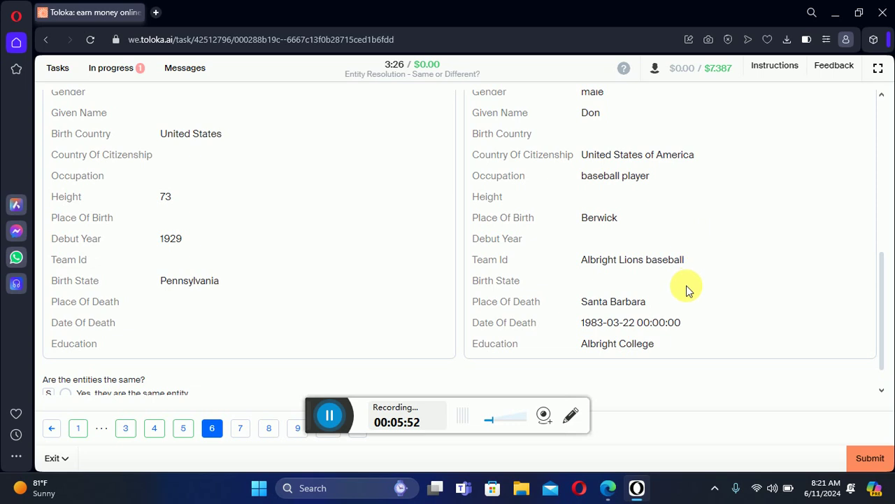
Step: Answer "Yes, they are the same entity" for pair 6 and go to pair 7
scroll(684, 292, "down", 1)
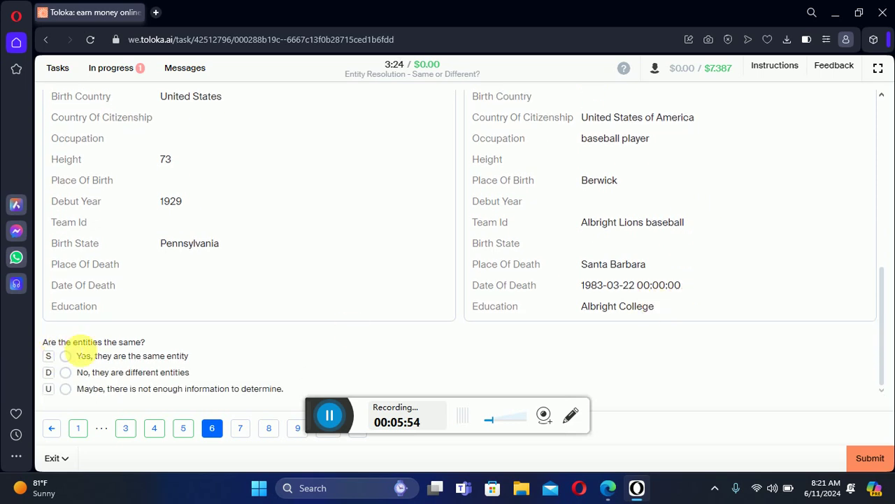
left_click(80, 357)
left_click(241, 428)
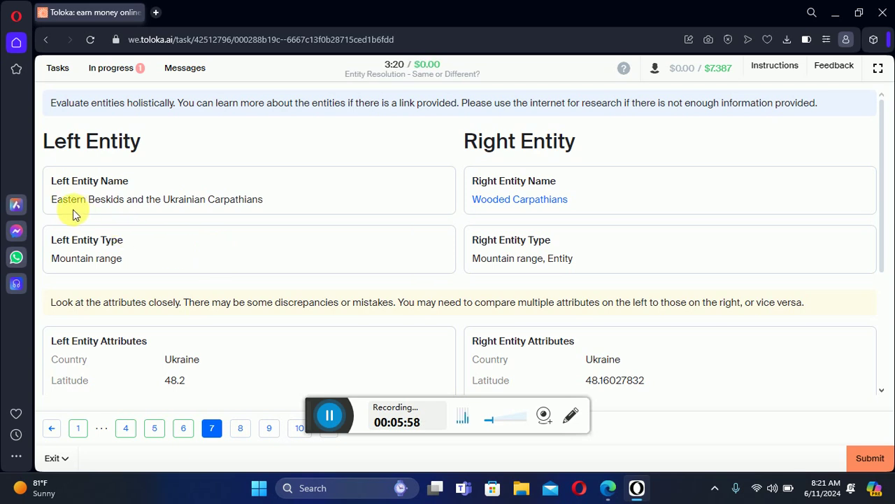
Step: Compare the names, countries, latitudes and longitudes of the two mountain range entities in pair 7
left_click_drag(53, 206, 288, 209)
left_click_drag(472, 202, 609, 210)
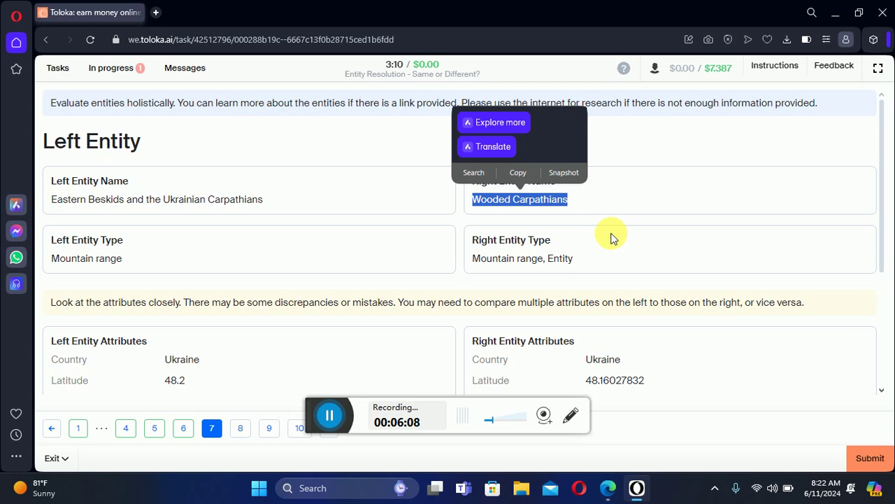
scroll(609, 236, "down", 2)
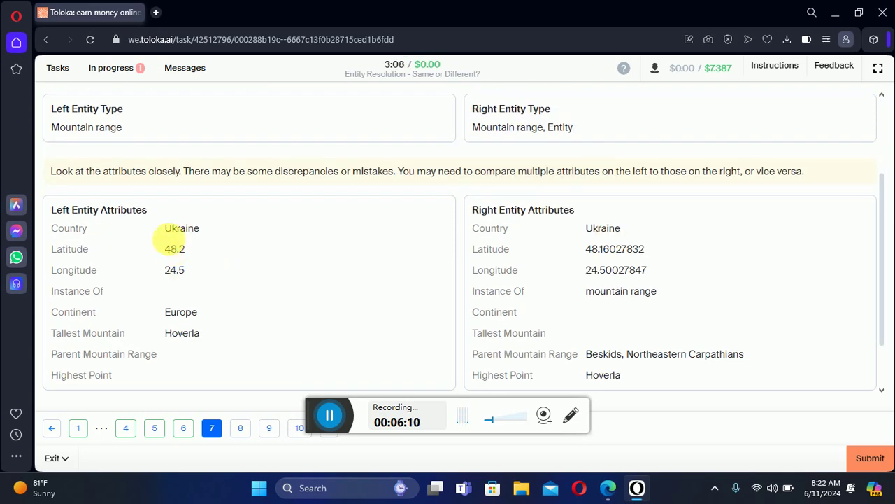
left_click_drag(163, 230, 226, 236)
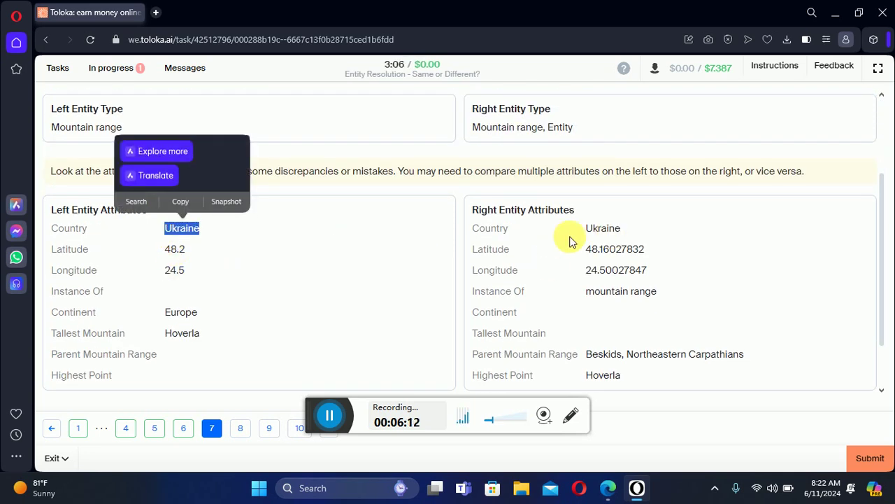
left_click_drag(584, 230, 641, 232)
left_click_drag(159, 250, 210, 253)
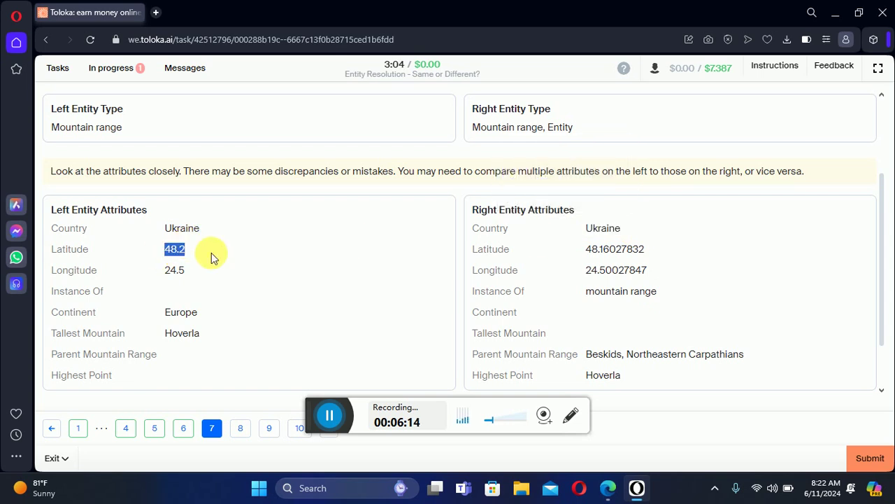
left_click_drag(146, 272, 238, 270)
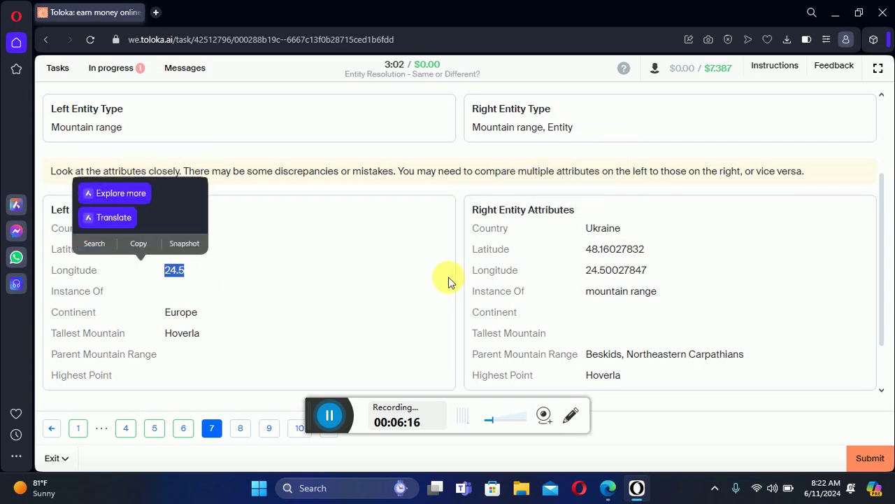
left_click(238, 317)
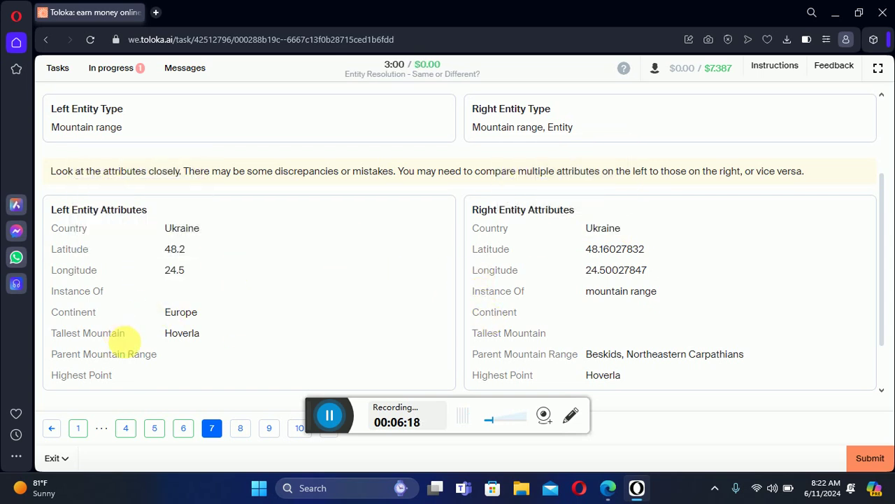
Step: Compare the left tallest mountain with the right highest point in pair 7
left_click_drag(162, 333, 204, 335)
left_click_drag(585, 381, 624, 381)
left_click(365, 279)
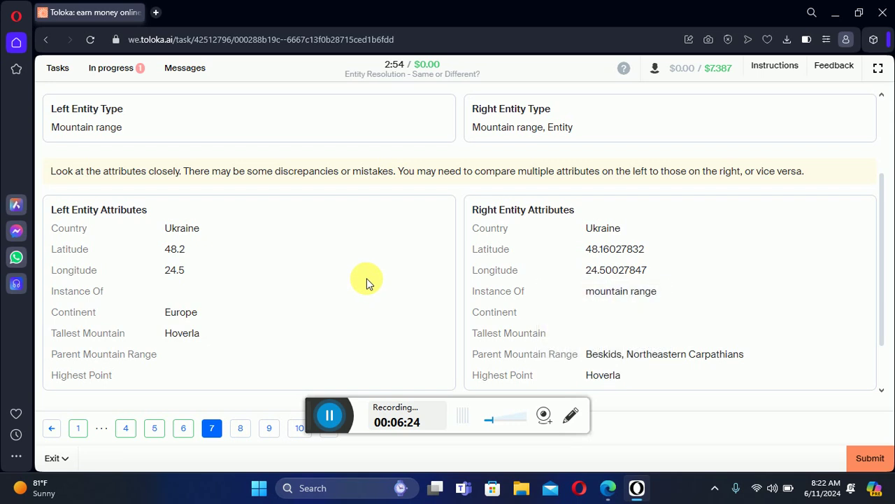
Step: Recheck the names and attributes of pair 7, answer "Yes, they are the same entity", and go to pair 8
scroll(367, 278, "up", 2)
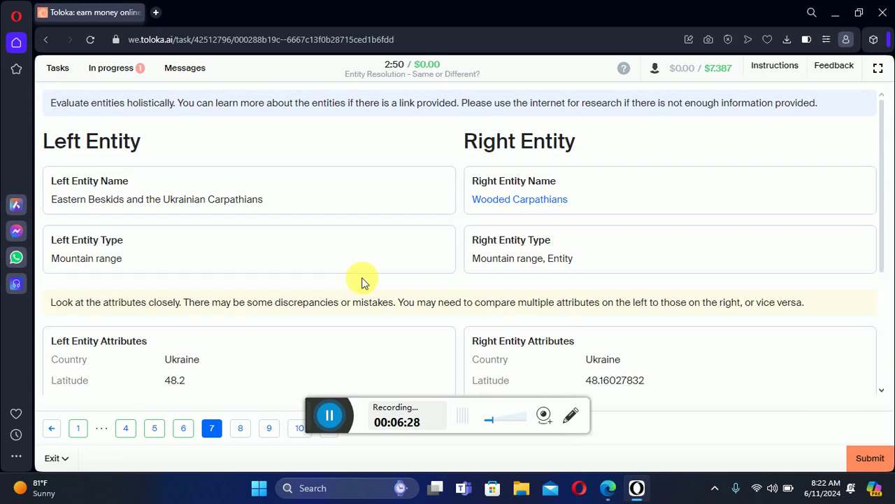
scroll(360, 277, "down", 2)
scroll(105, 341, "down", 1)
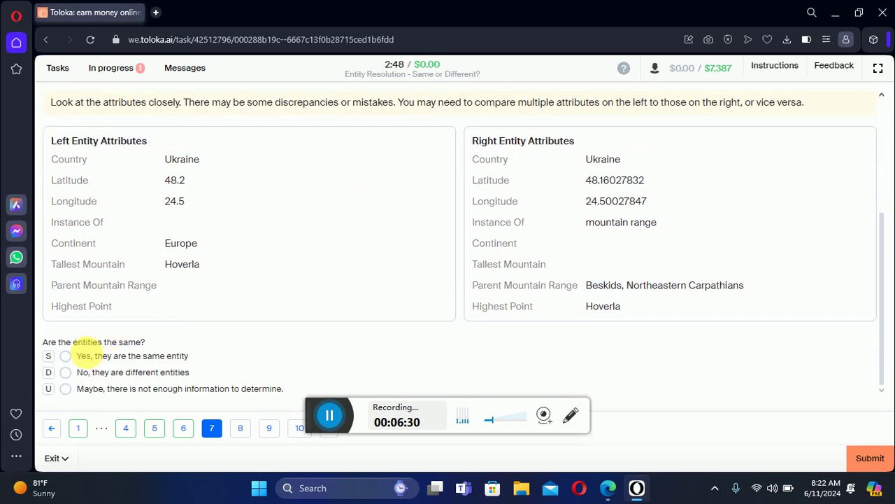
left_click(77, 358)
left_click(240, 429)
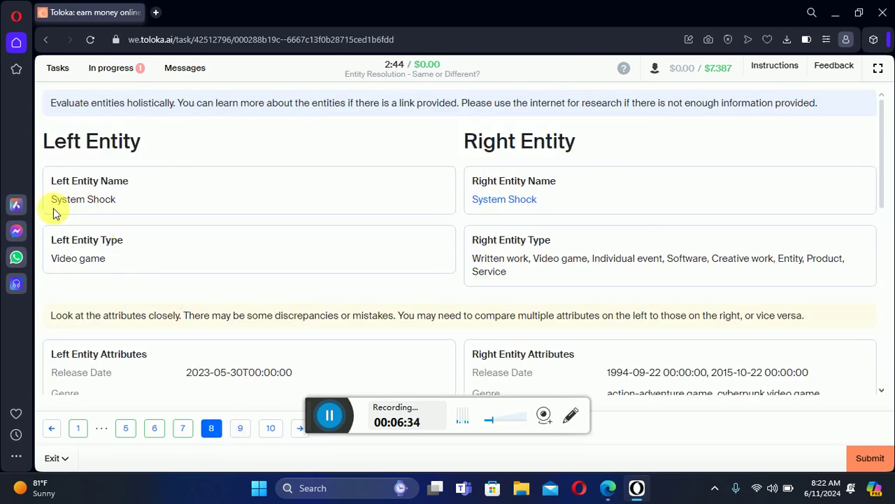
Step: Compare the names and release dates of the two System Shock entities in pair 8
left_click_drag(49, 198, 138, 207)
left_click_drag(480, 202, 526, 194)
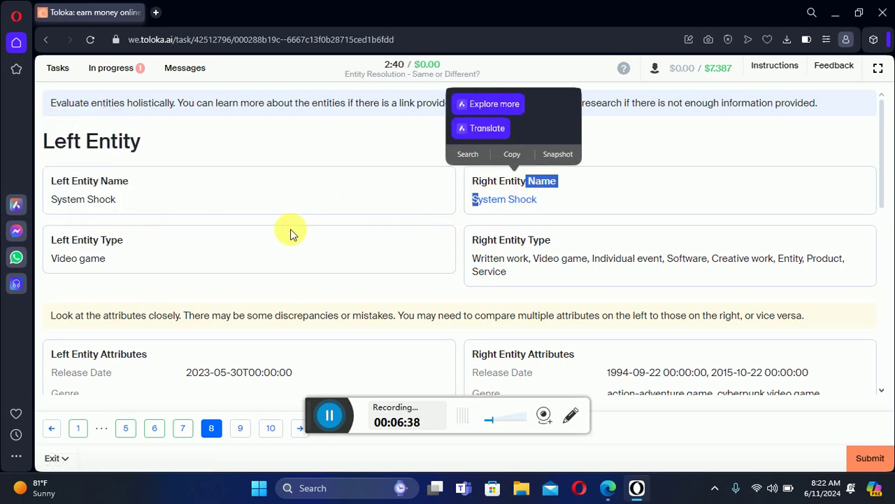
scroll(286, 245, "down", 4)
scroll(286, 247, "up", 2)
left_click_drag(150, 244, 414, 263)
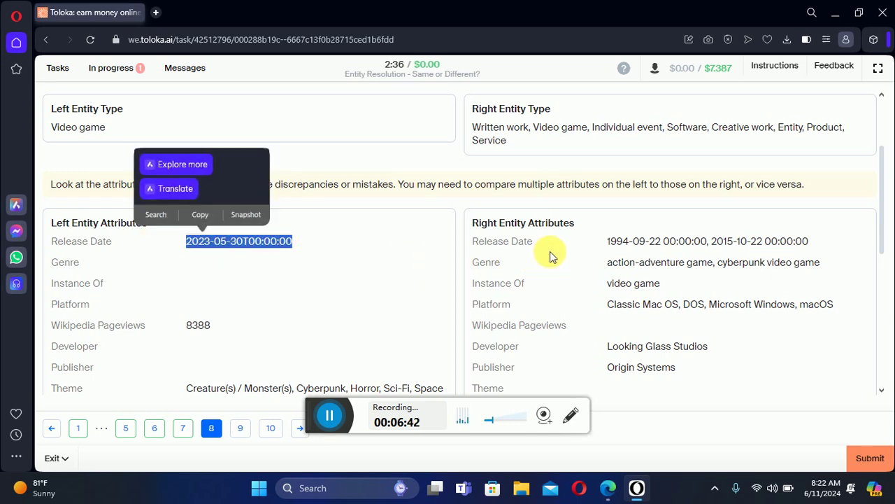
left_click_drag(606, 240, 630, 238)
left_click(392, 265)
Step: Review the remaining attributes of pair 8 and answer "No, they are different entities"
scroll(178, 328, "down", 4)
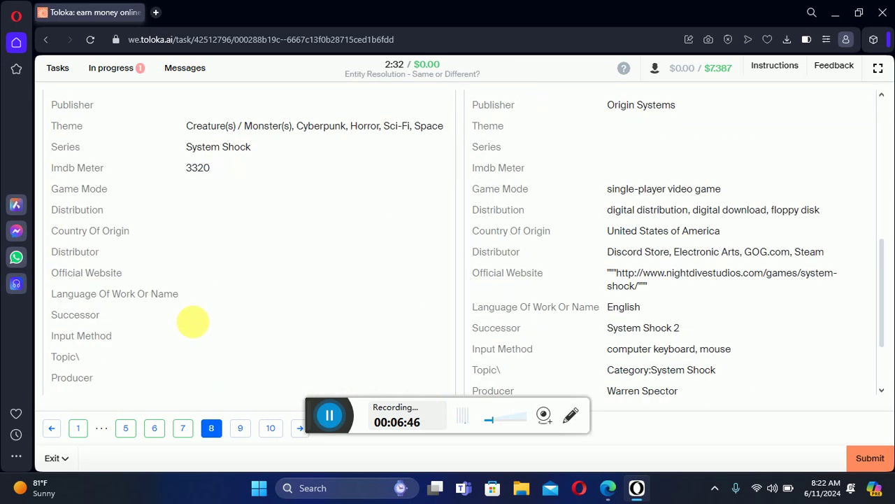
scroll(105, 352, "down", 2)
left_click(88, 372)
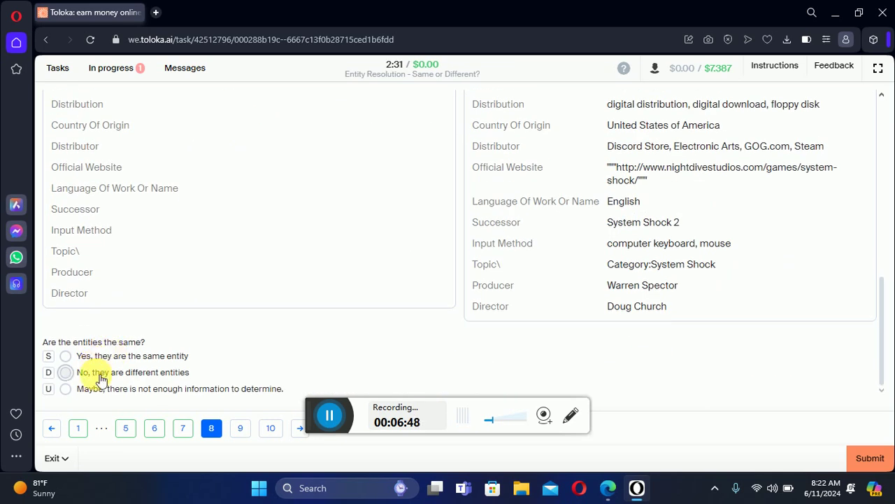
Step: Open pair 9 and compare the names and authors of the two Overgeared entities
left_click(240, 428)
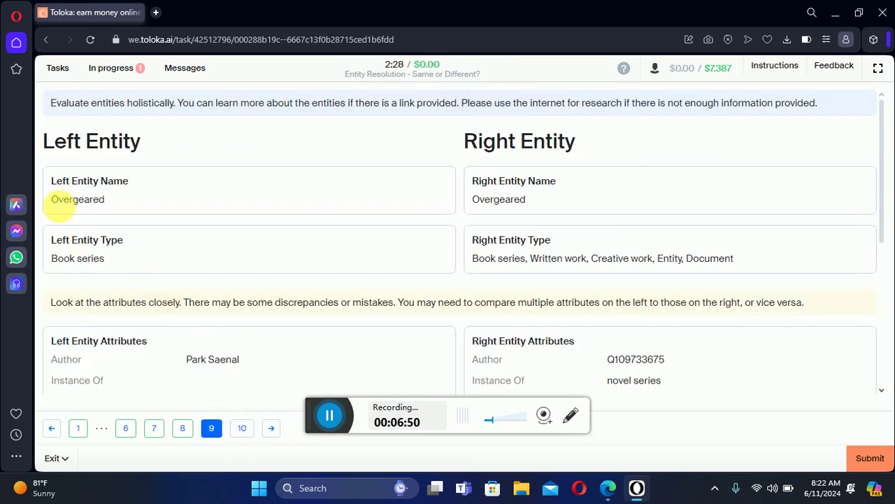
left_click_drag(49, 203, 144, 212)
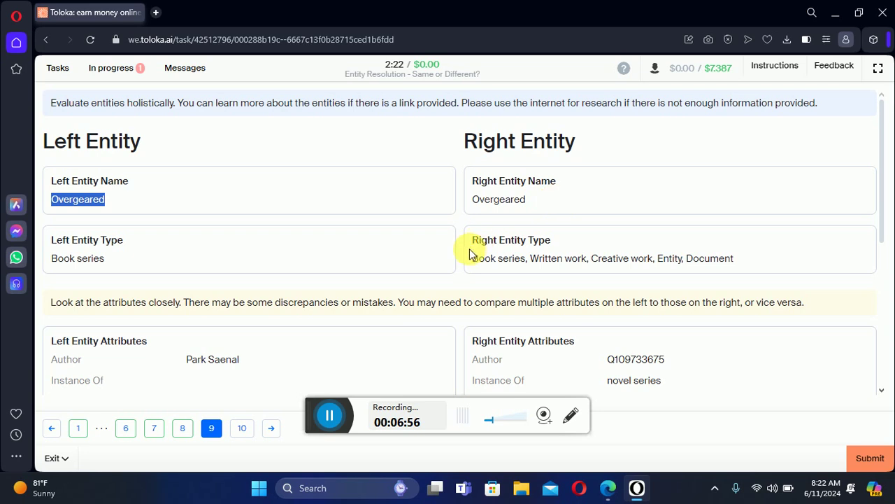
scroll(320, 279, "down", 2)
left_click_drag(179, 233, 263, 228)
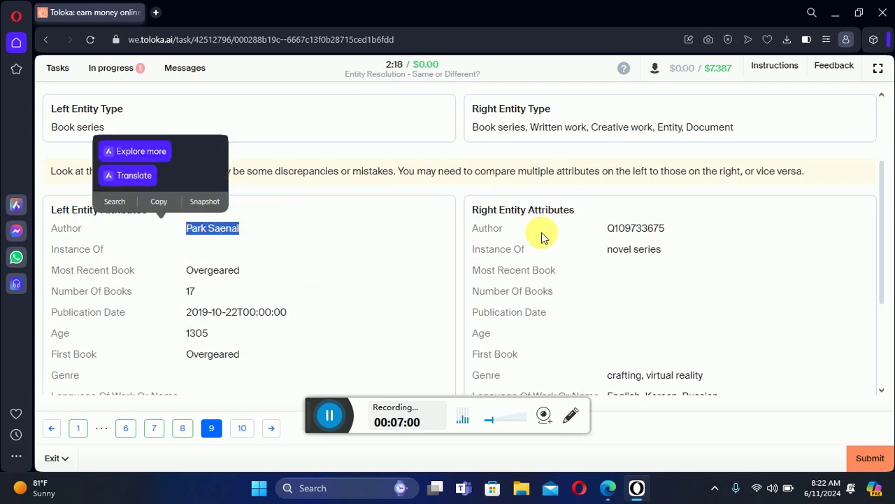
triple_click(616, 224)
left_click(618, 268)
scroll(618, 270, "down", 2)
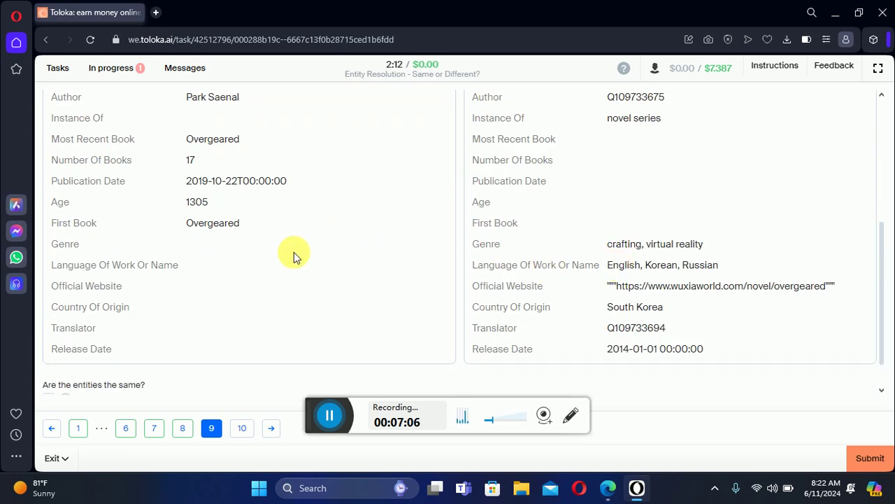
Step: Compare the right entity's release date with the left entity's publication date in pair 9
left_click_drag(605, 353, 642, 337)
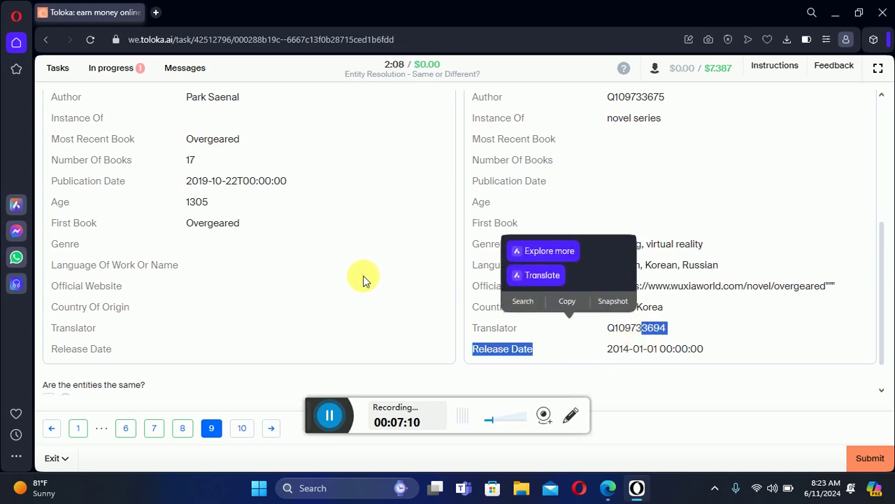
left_click(361, 279)
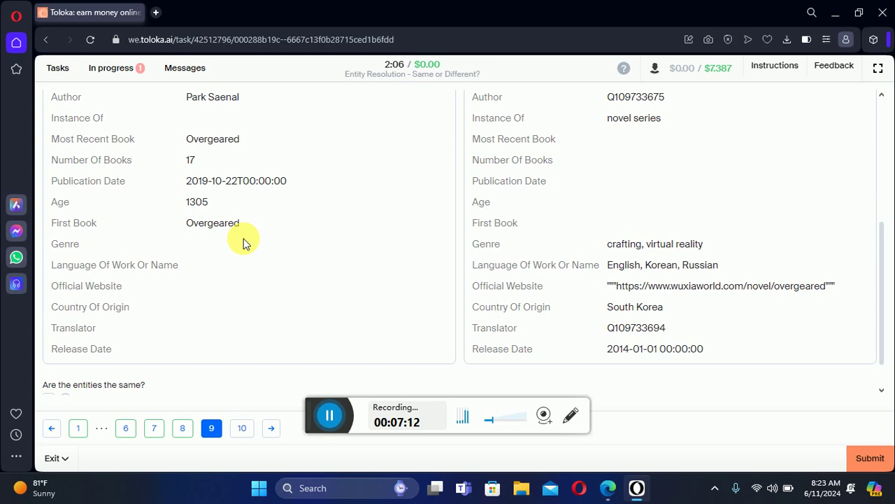
left_click_drag(186, 192, 202, 180)
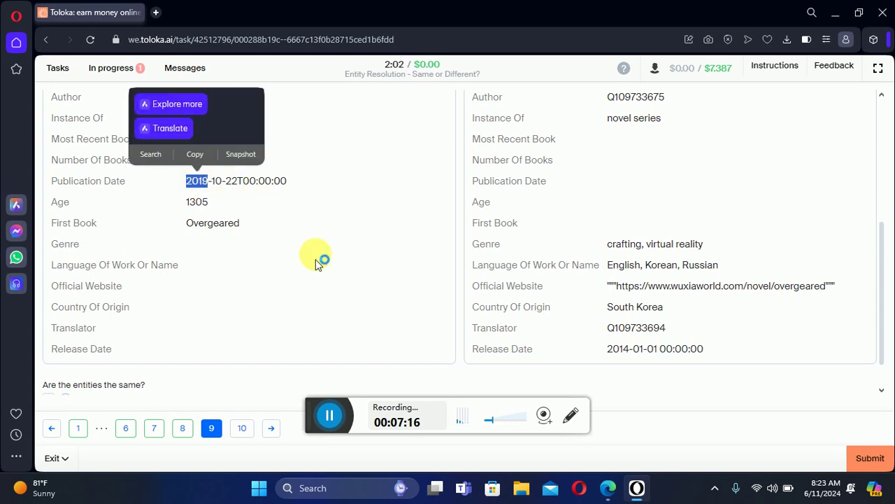
left_click(357, 274)
Step: Recheck the details of pair 9, answer "No, they are different entities", and go to pair 10
scroll(360, 274, "up", 4)
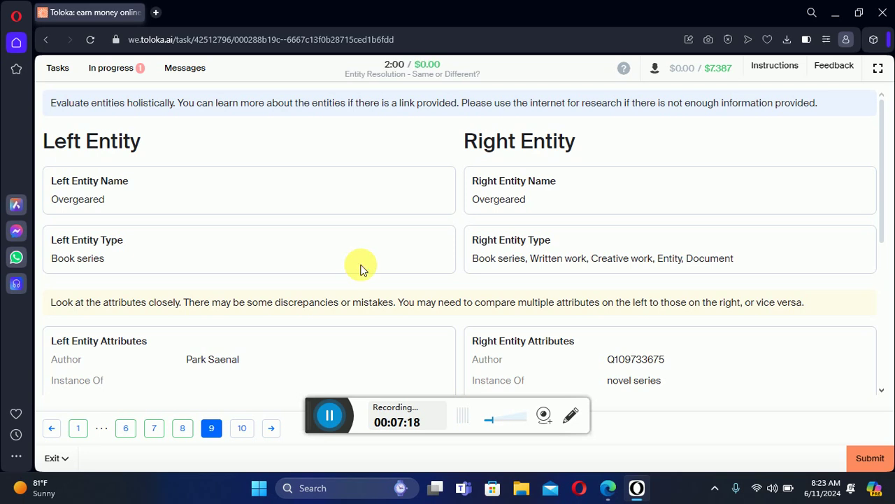
scroll(361, 270, "down", 5)
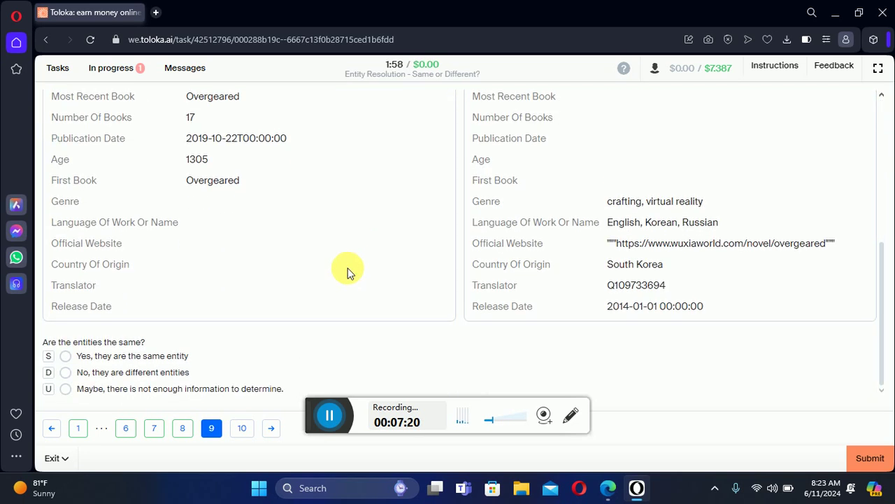
left_click(66, 372)
left_click(242, 428)
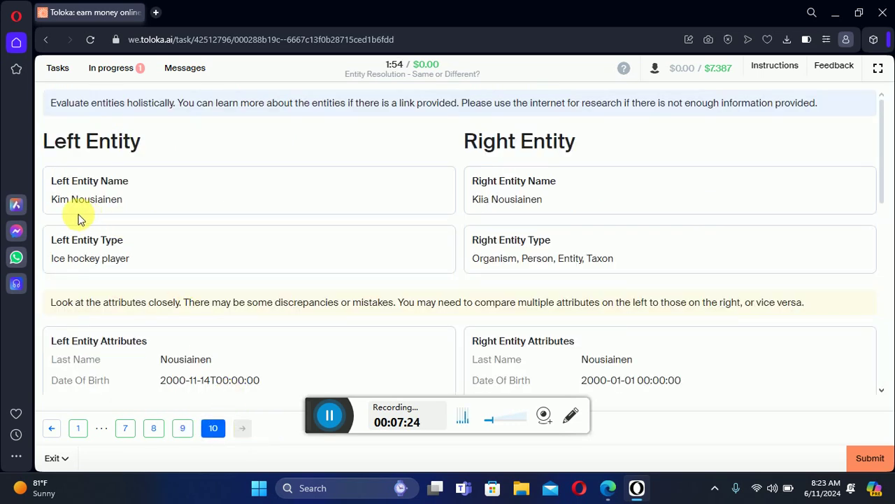
Step: Compare the names and entity types of the two people in pair 10
left_click_drag(51, 199, 149, 210)
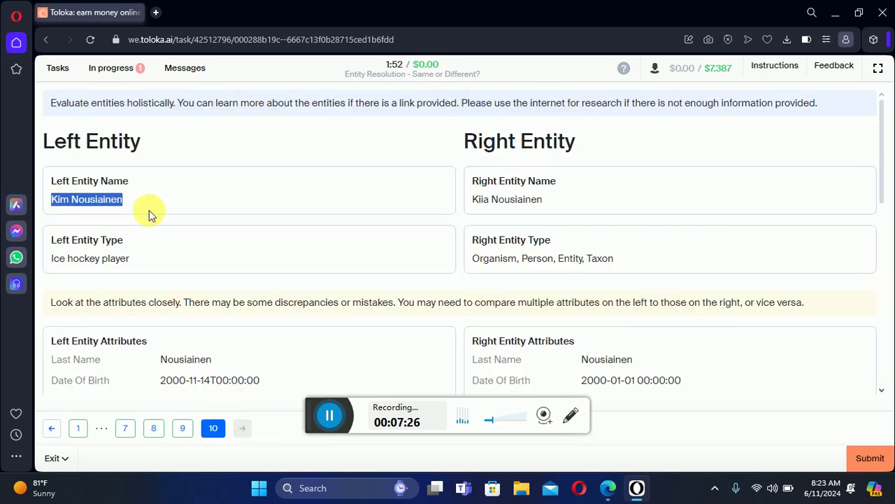
left_click(559, 207)
left_click_drag(559, 207, 473, 218)
left_click(375, 233)
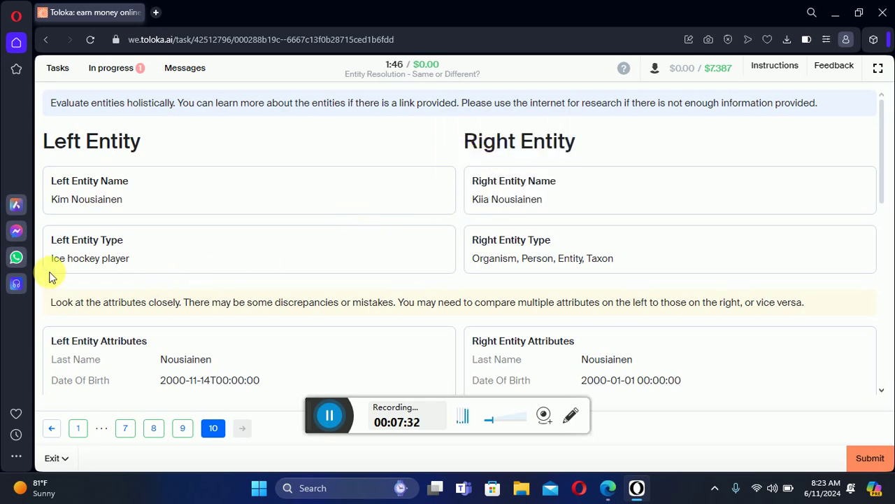
left_click_drag(49, 271, 212, 259)
left_click(481, 269)
left_click_drag(481, 269, 632, 268)
left_click(711, 342)
Step: Examine the attributes of pair 10, including date of birth, the left entity's team and the right entity's country for sport
scroll(715, 336, "down", 2)
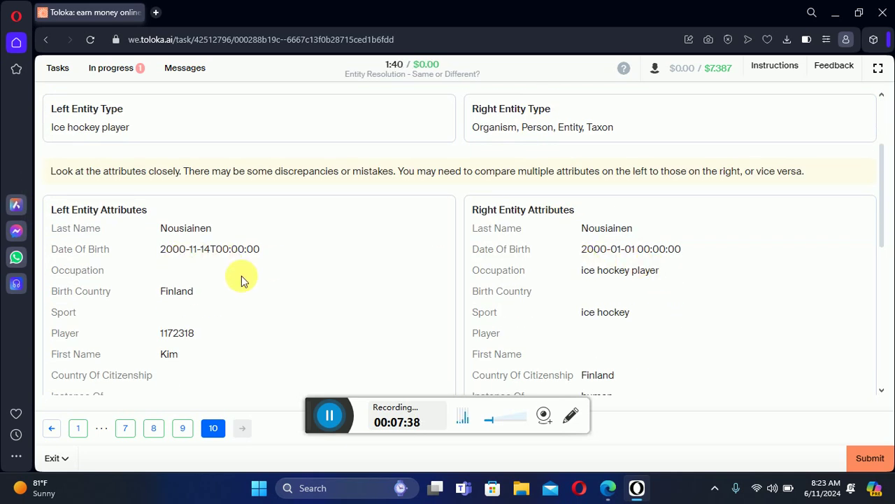
scroll(411, 323, "down", 2)
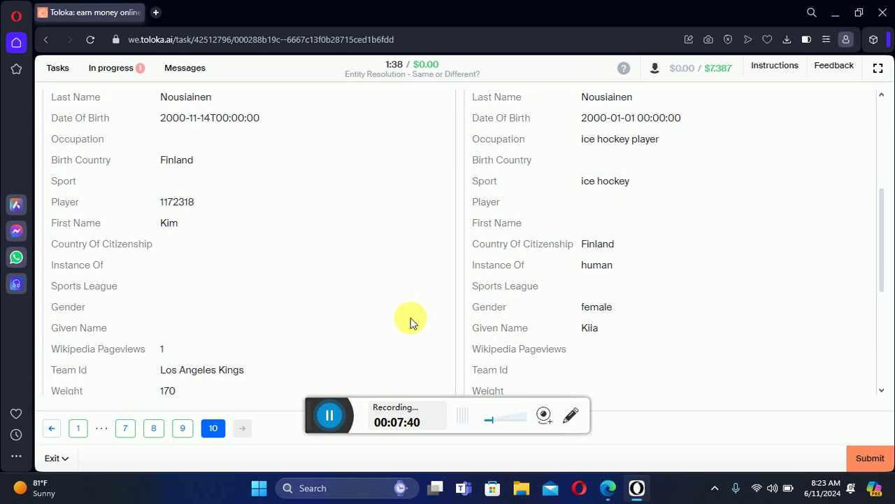
scroll(376, 302, "down", 2)
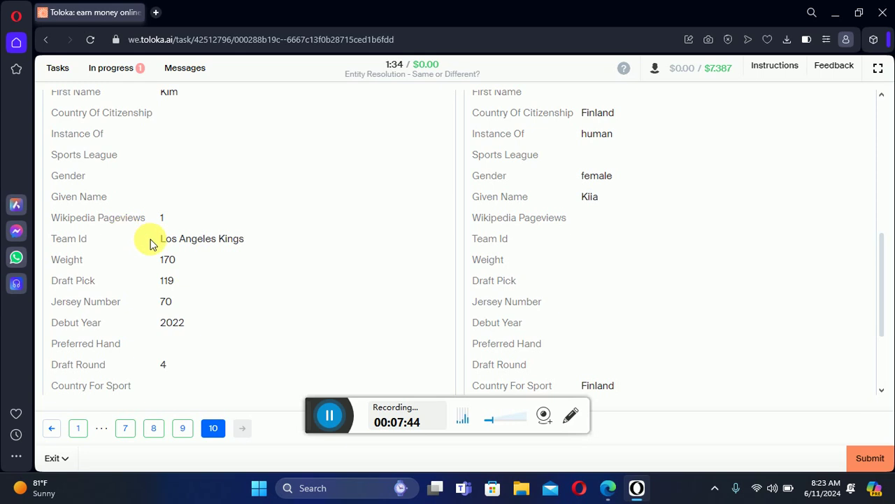
left_click_drag(149, 241, 250, 239)
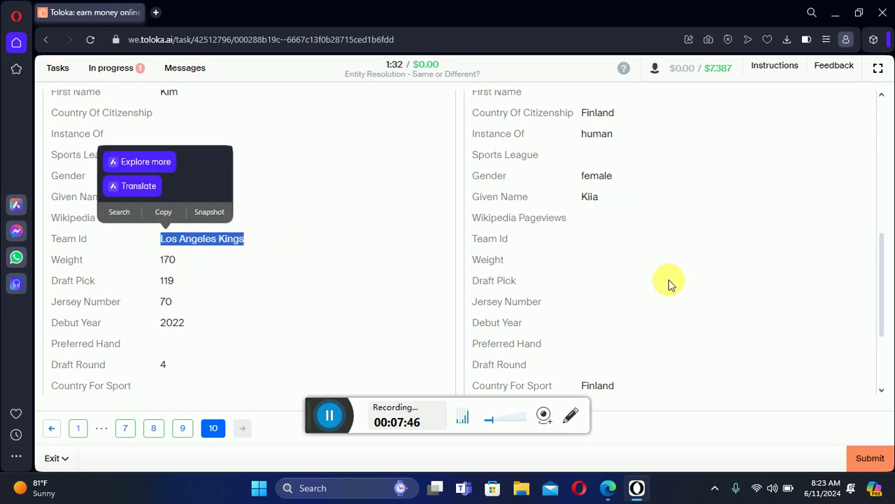
scroll(670, 284, "down", 2)
left_click_drag(664, 235, 608, 254)
left_click(793, 304)
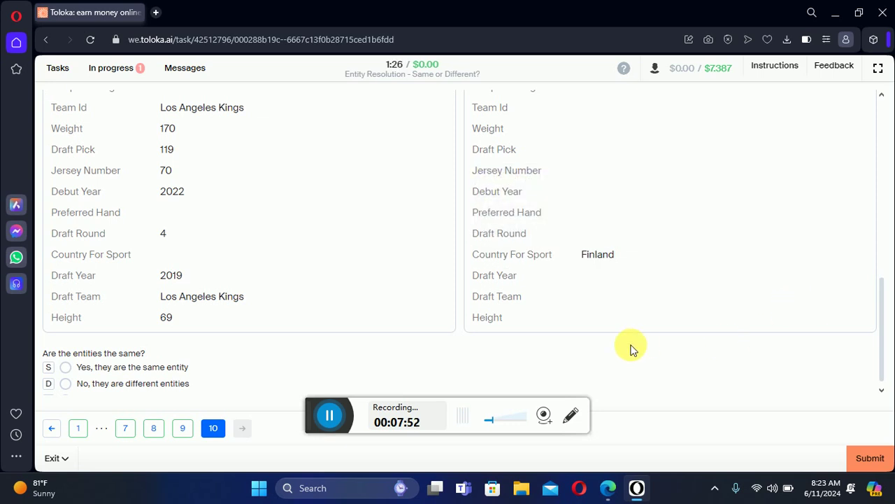
Step: Recheck pair 10's attributes, answer "Maybe, there is not enough information to determine.", and submit the task page
scroll(618, 304, "up", 4)
scroll(619, 300, "down", 2)
scroll(648, 213, "down", 3)
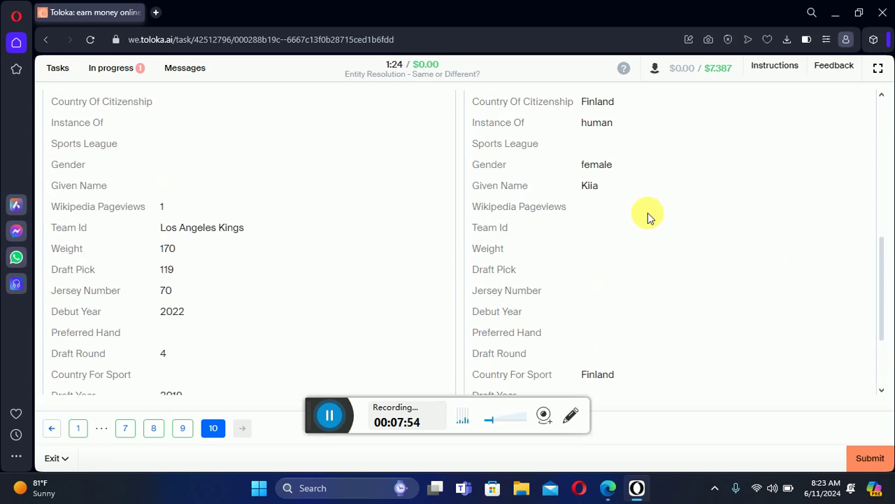
left_click(105, 389)
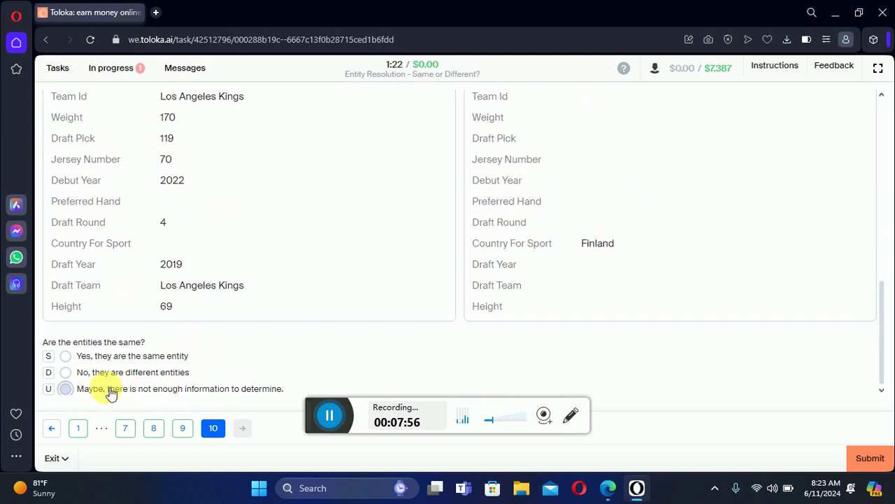
left_click(870, 457)
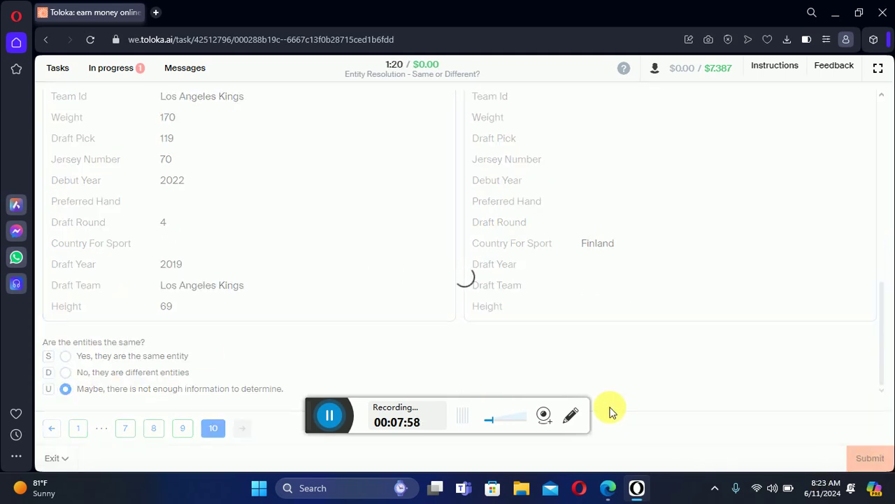